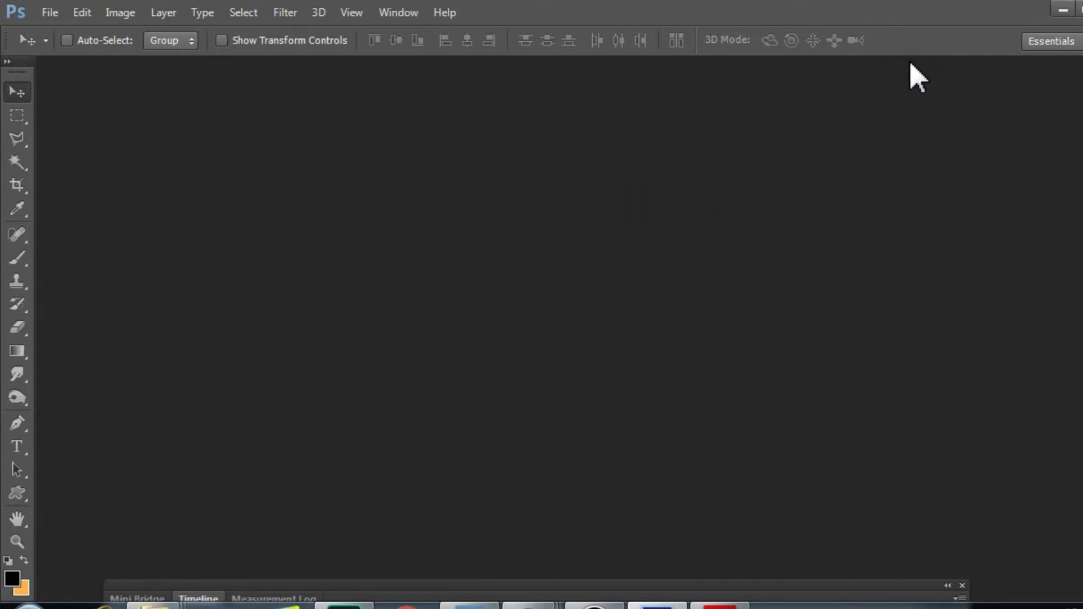
double_click(547, 314)
scroll(536, 271, "down", 5)
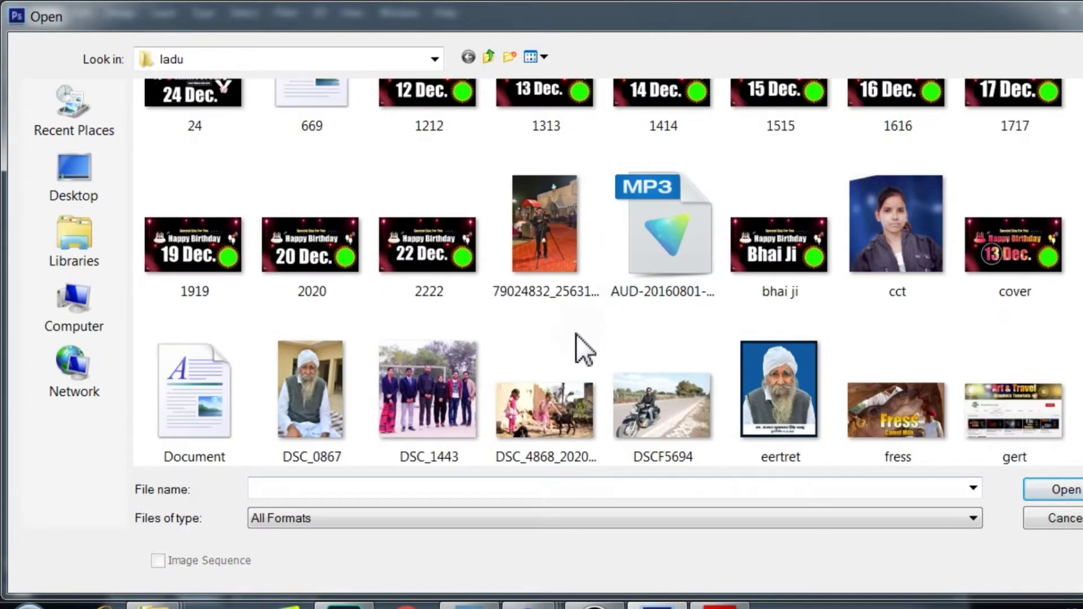
left_click(554, 422)
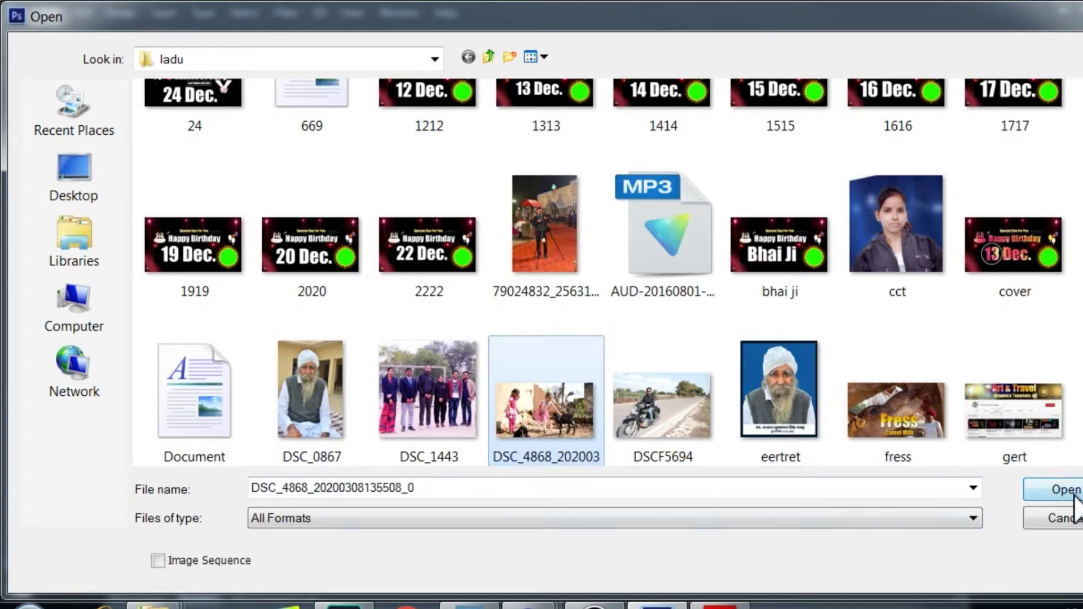
left_click(1067, 490)
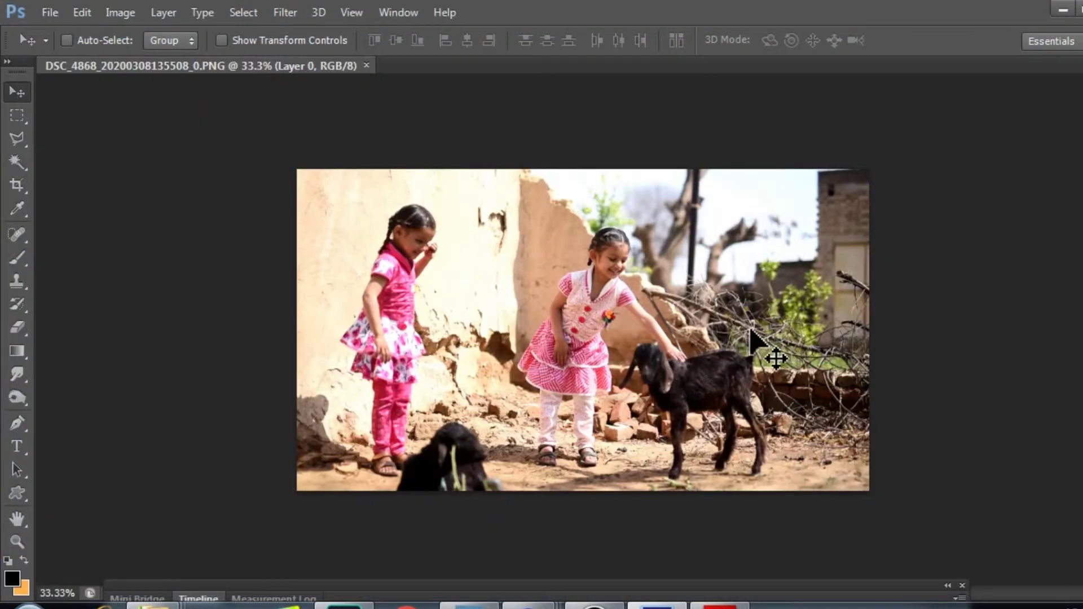
scroll(624, 341, "up", 1)
scroll(617, 285, "up", 1)
scroll(666, 249, "up", 1)
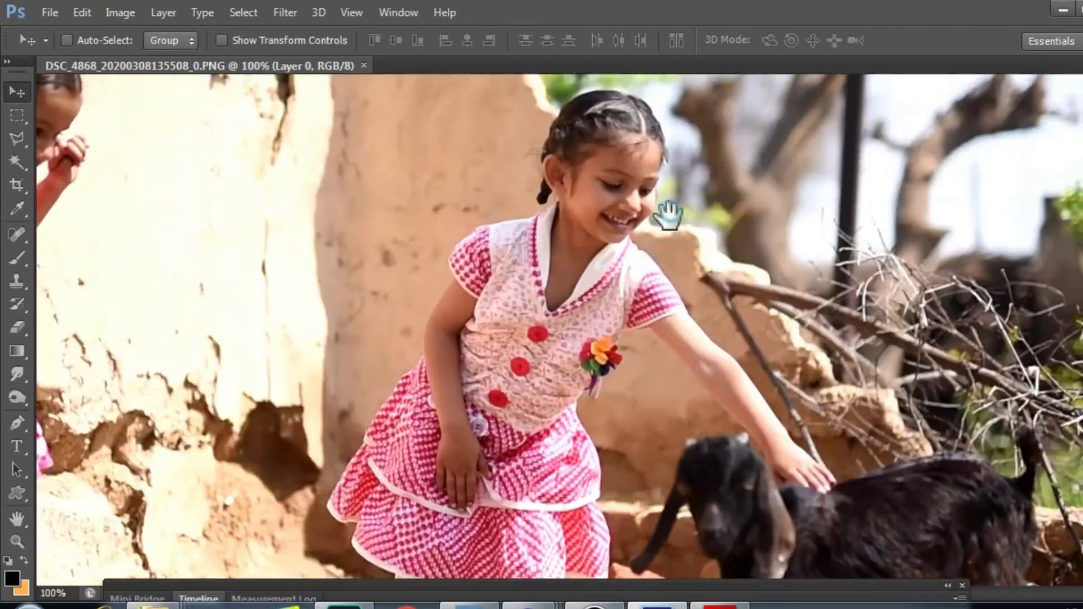
scroll(668, 215, "down", 1)
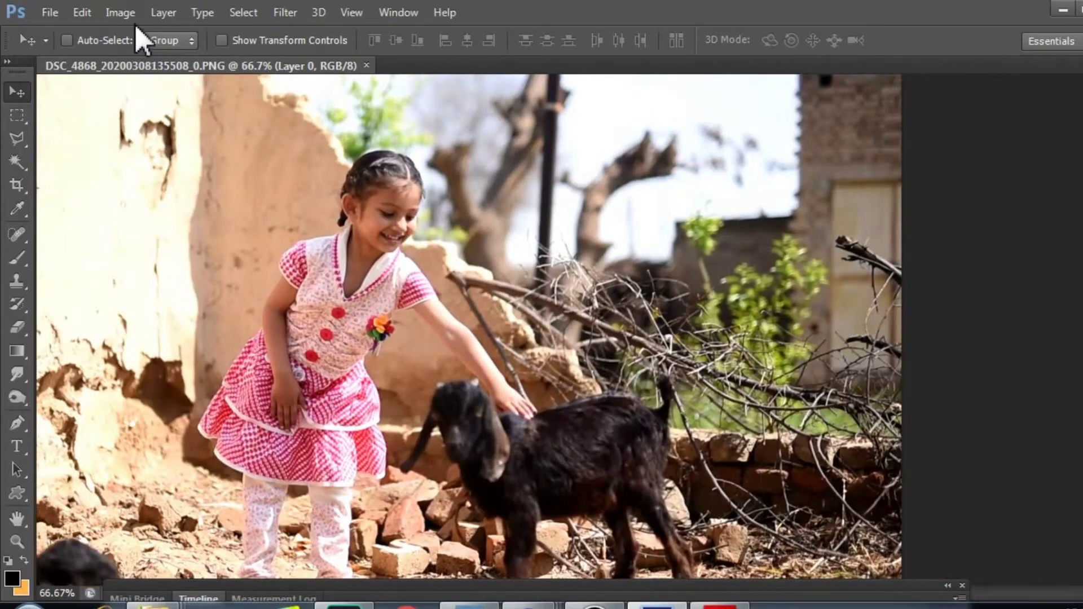
Apply Shadows/Highlights with Shadows Amount 16% and Highlights Amount about 23%
left_click(120, 13)
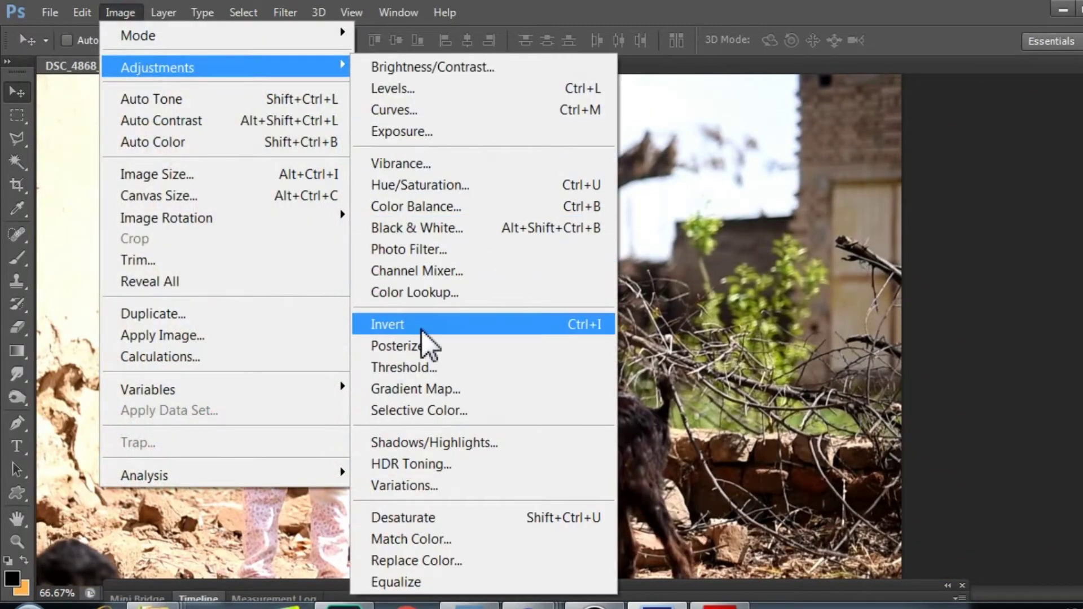
left_click(433, 442)
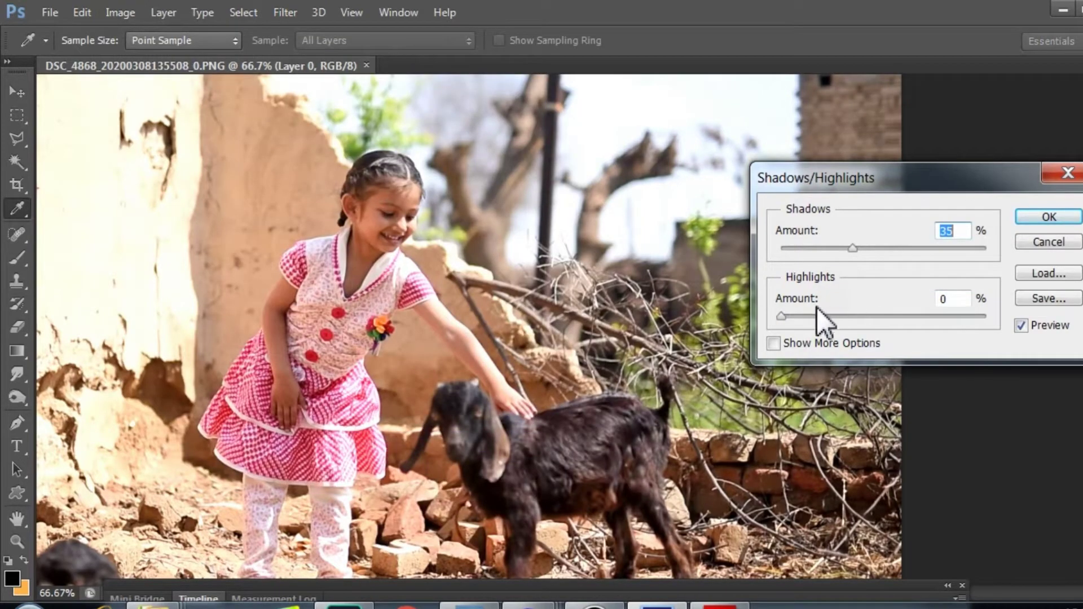
left_click(813, 249)
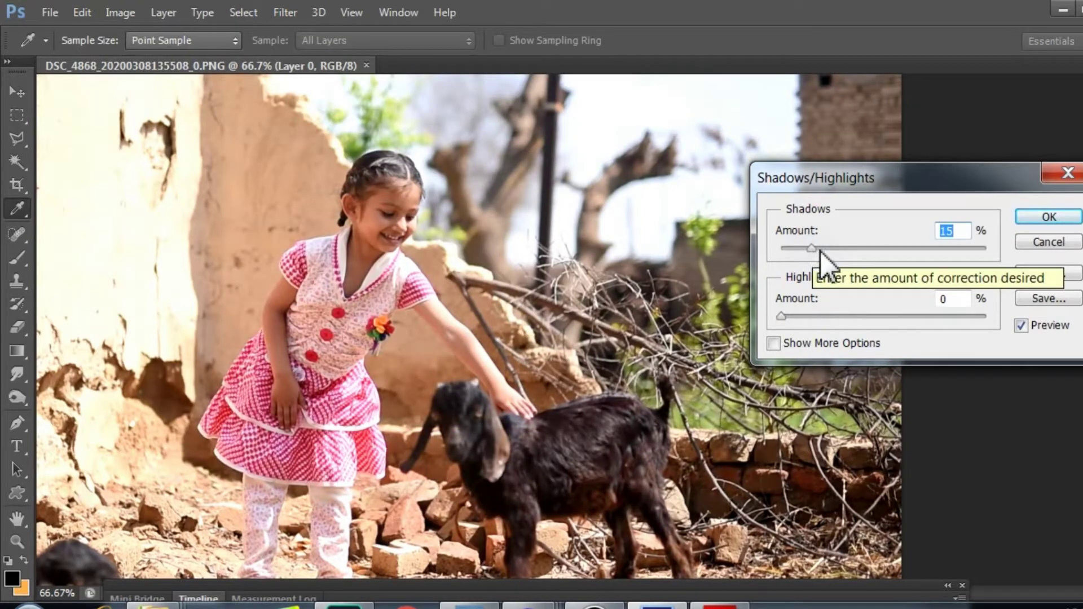
left_click(815, 250)
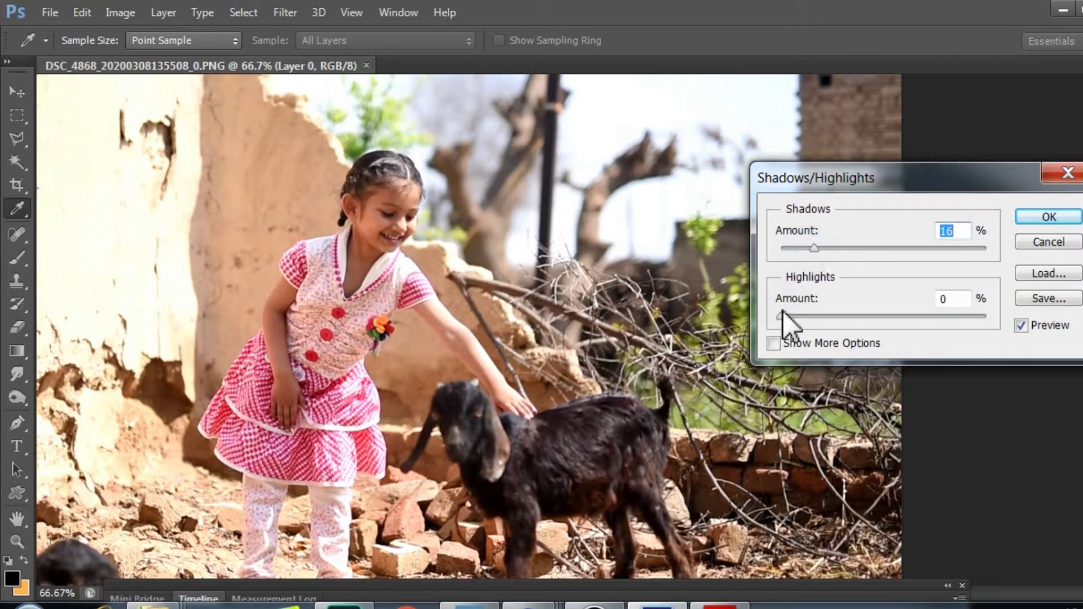
left_click_drag(791, 316, 828, 316)
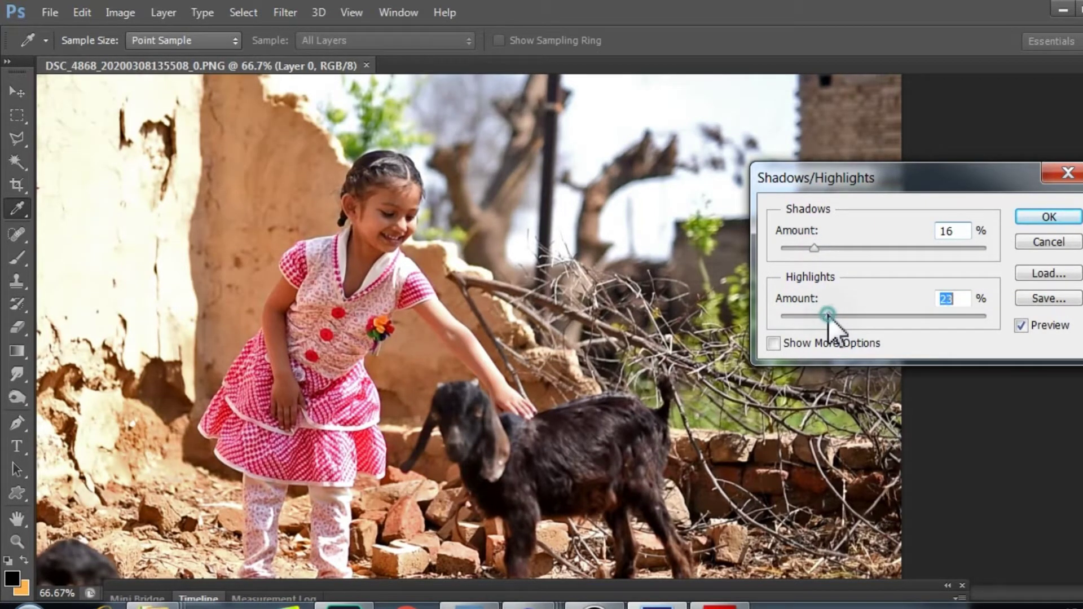
left_click(1054, 217)
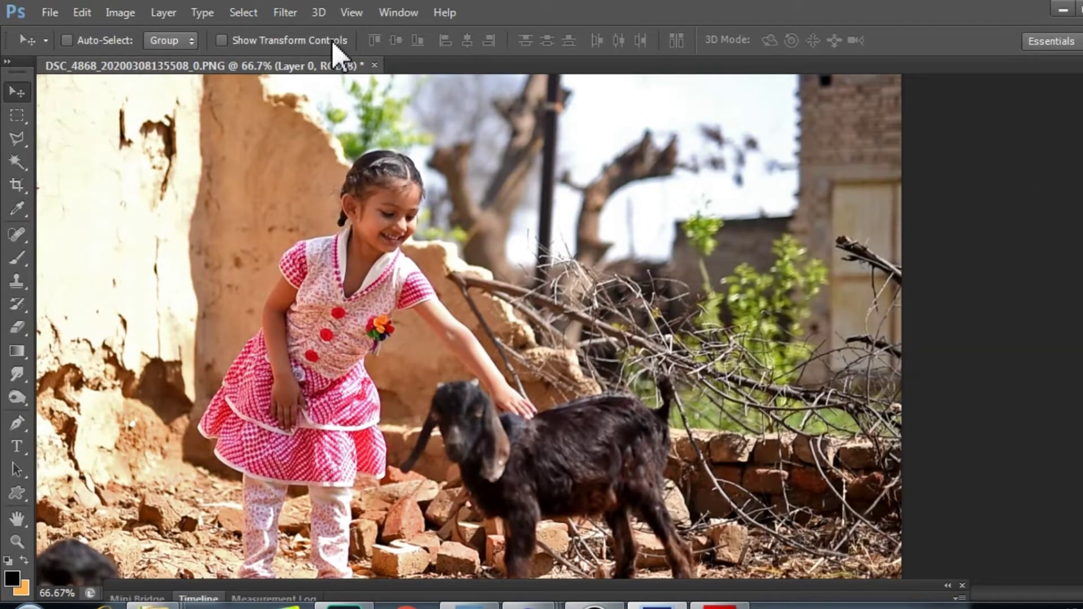
Apply Unsharp Mask with Amount 40%, radius about 5.8 pixels and threshold 0
left_click(285, 16)
mouse_move(312, 347)
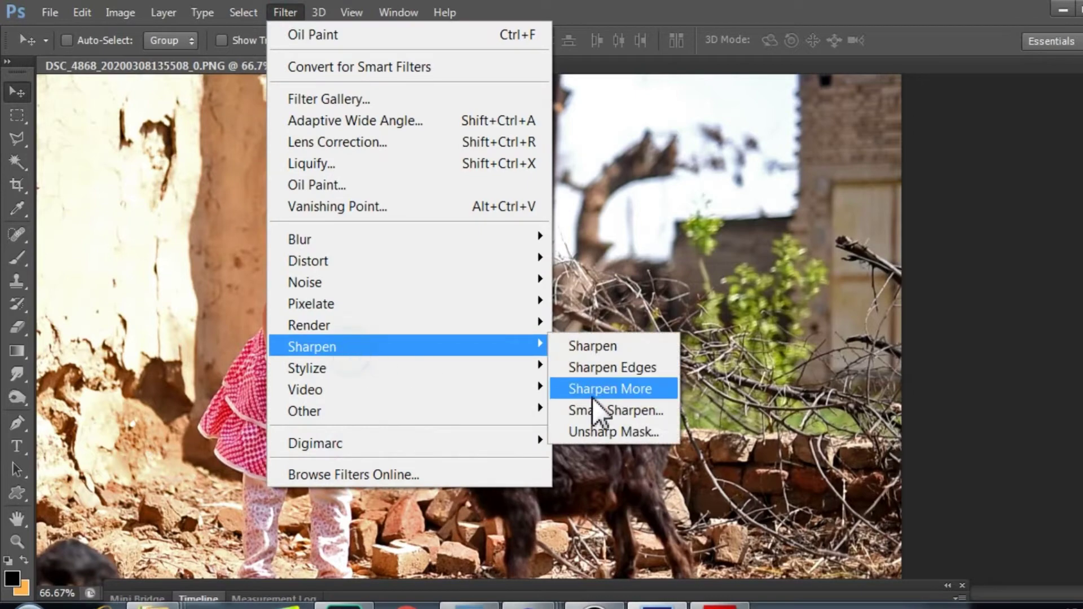
left_click(575, 432)
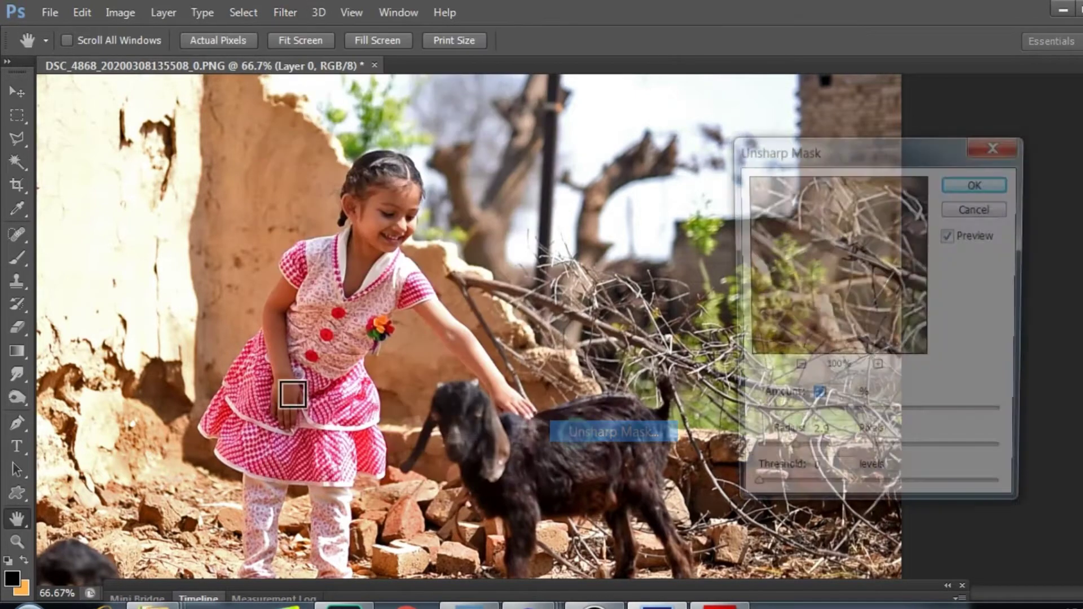
type("35")
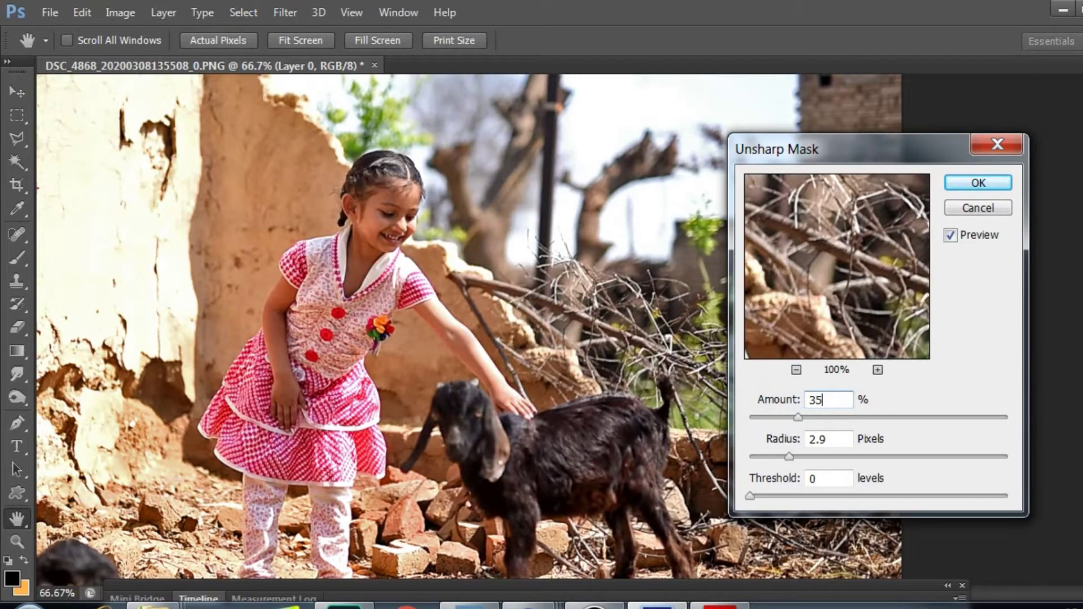
double_click(829, 399)
type("40")
left_click(821, 457)
left_click(828, 457)
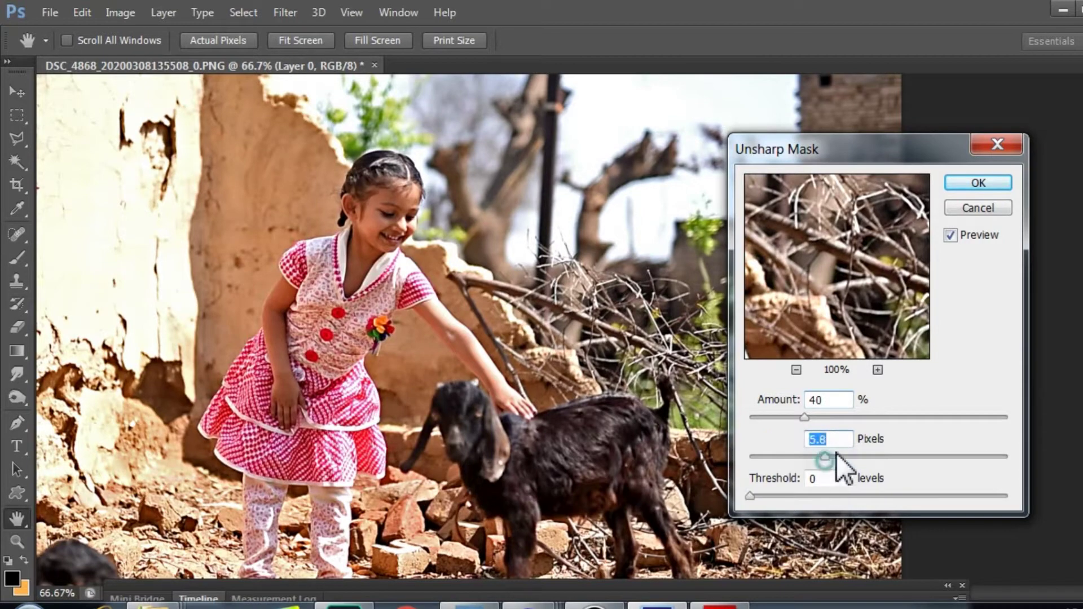
left_click(978, 183)
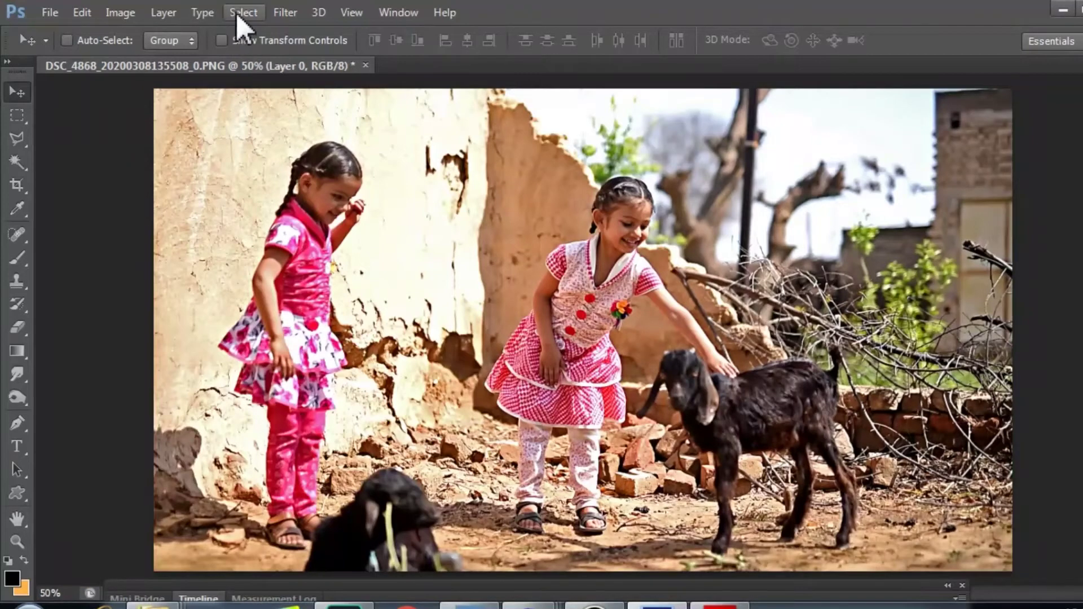
Select the pale sky colour with Color Range at fuzziness 87
left_click(239, 13)
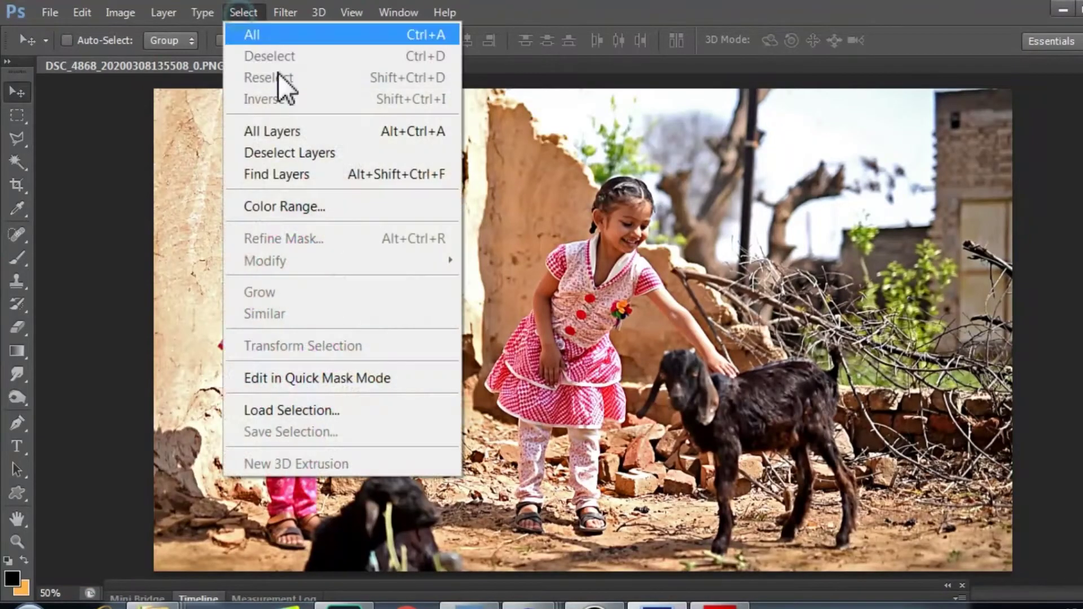
left_click(286, 208)
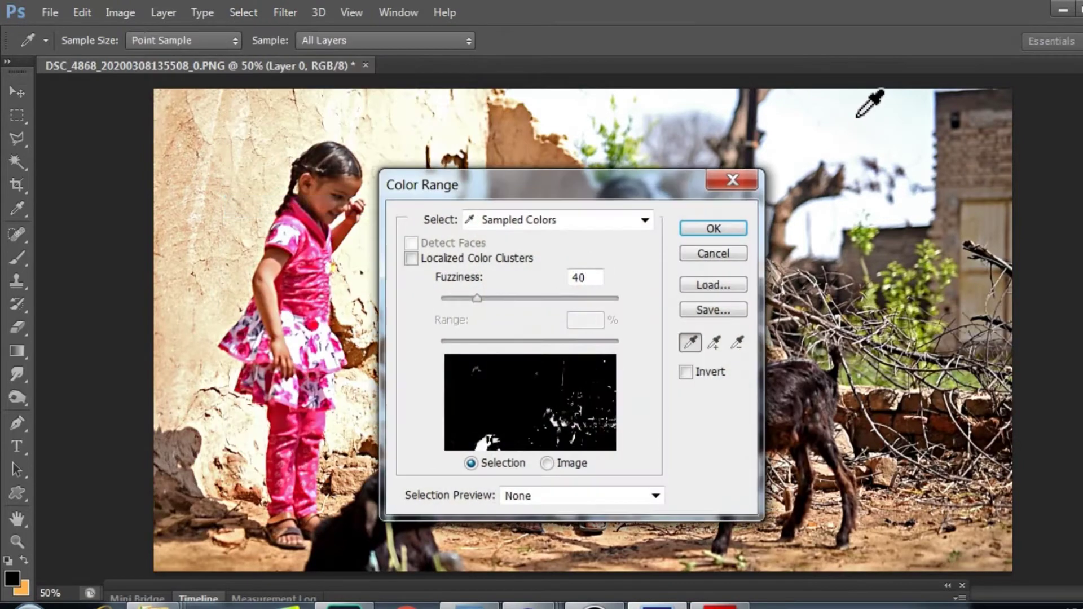
left_click(802, 125)
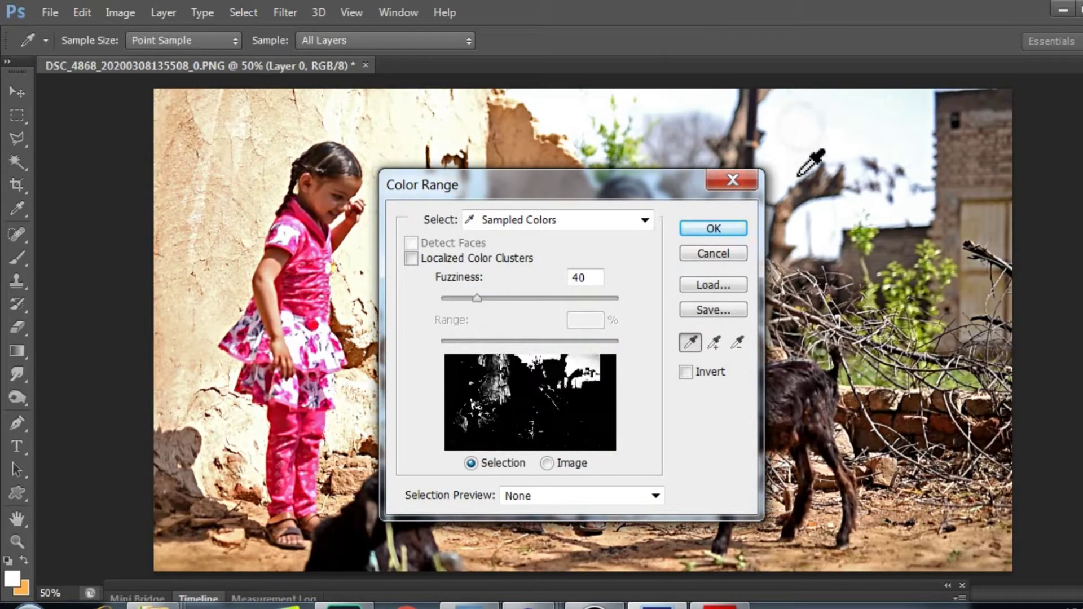
left_click_drag(477, 298, 519, 303)
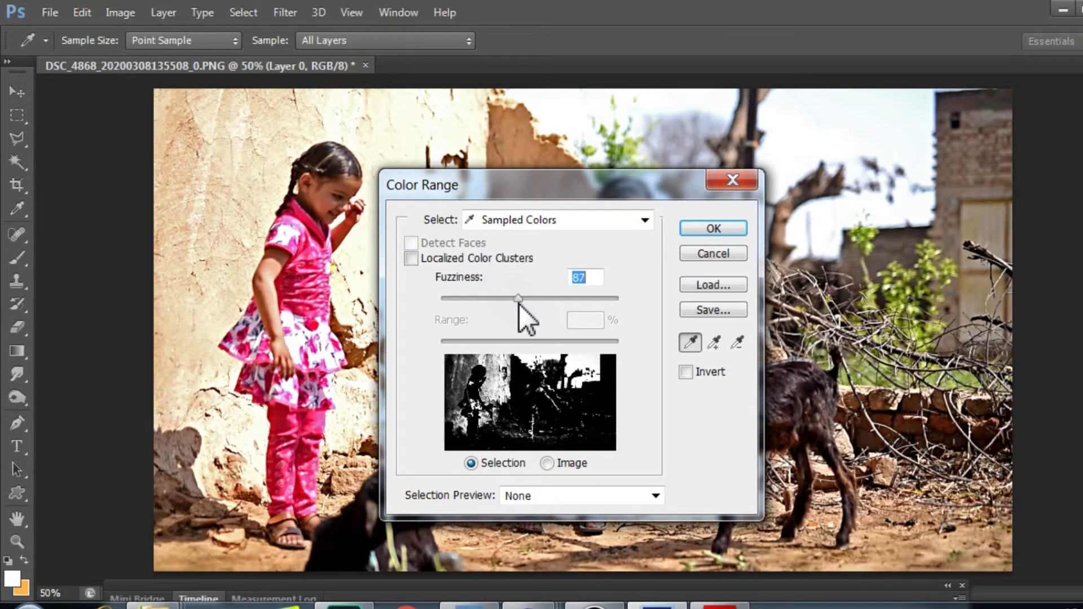
left_click(714, 228)
left_click(17, 162)
left_click(120, 12)
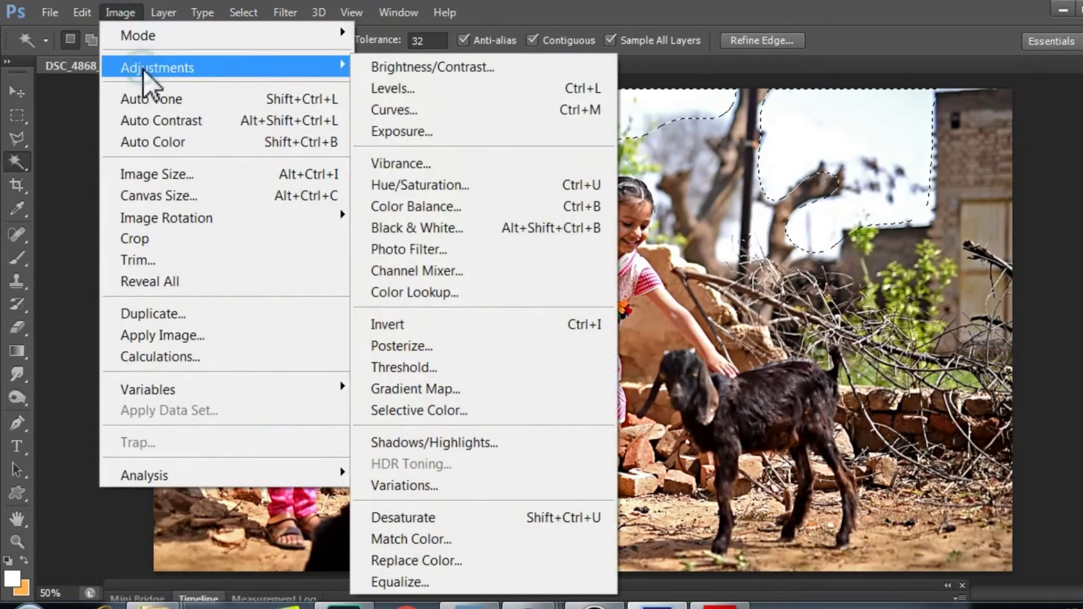
mouse_move(158, 67)
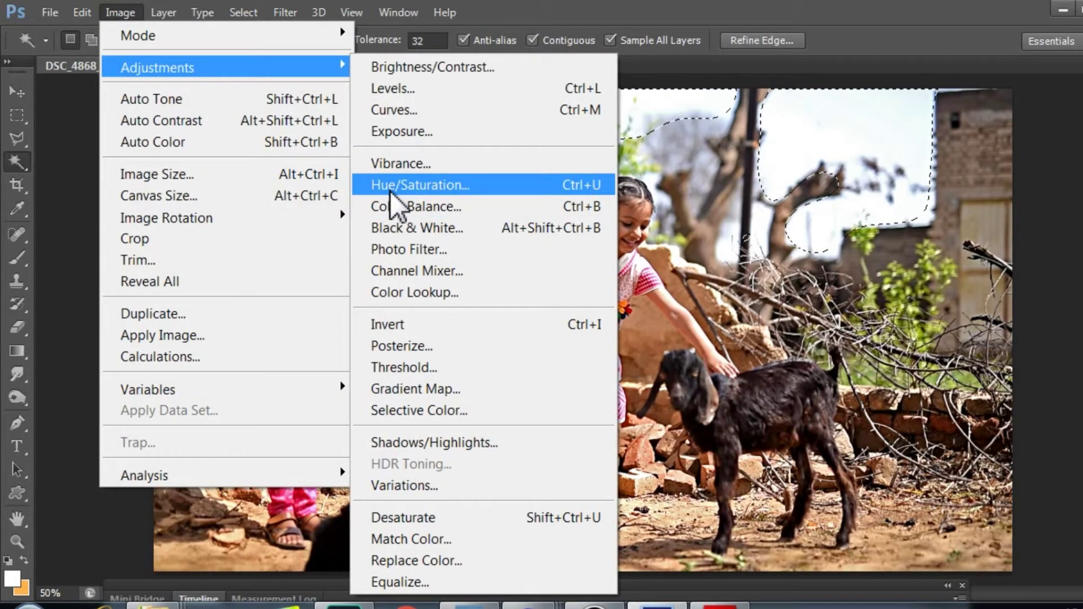
Set the selection's Hue/Saturation lightness to about -29, then deselect with Ctrl+D
left_click(417, 185)
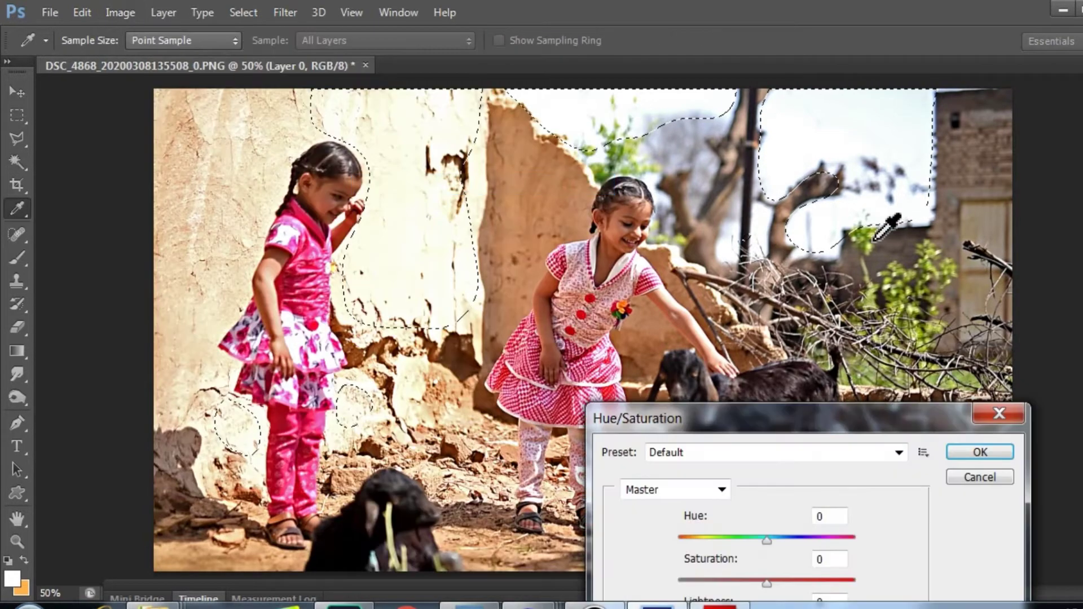
mouse_move(810, 421)
left_mouse_down()
mouse_move(834, 146)
mouse_move(863, 128)
left_mouse_up()
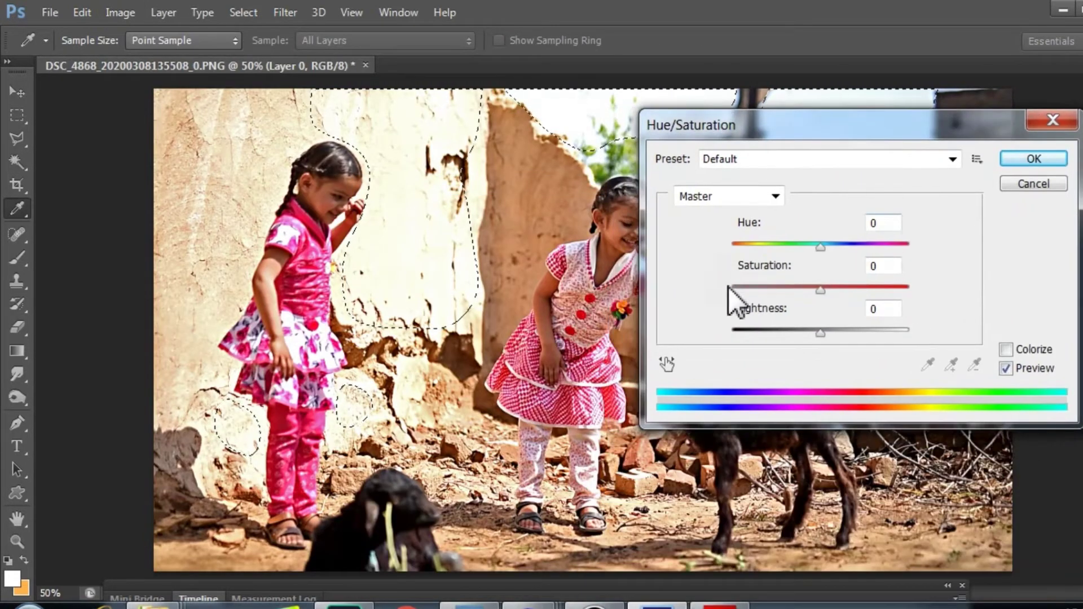
mouse_move(801, 333)
left_mouse_down()
mouse_move(780, 334)
mouse_move(794, 334)
left_mouse_up()
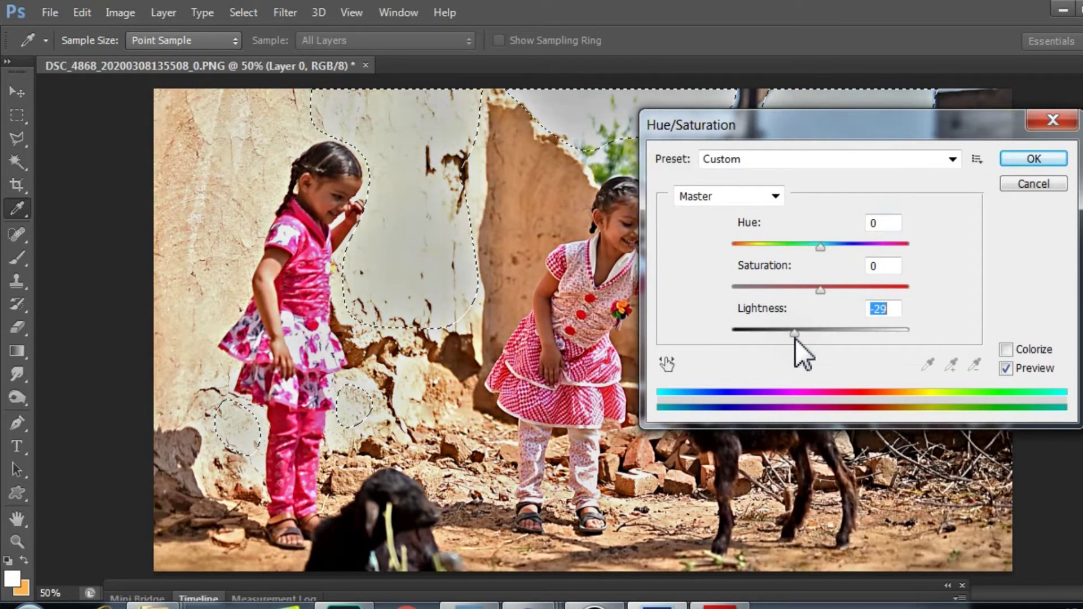
left_click(1010, 163)
key("w")
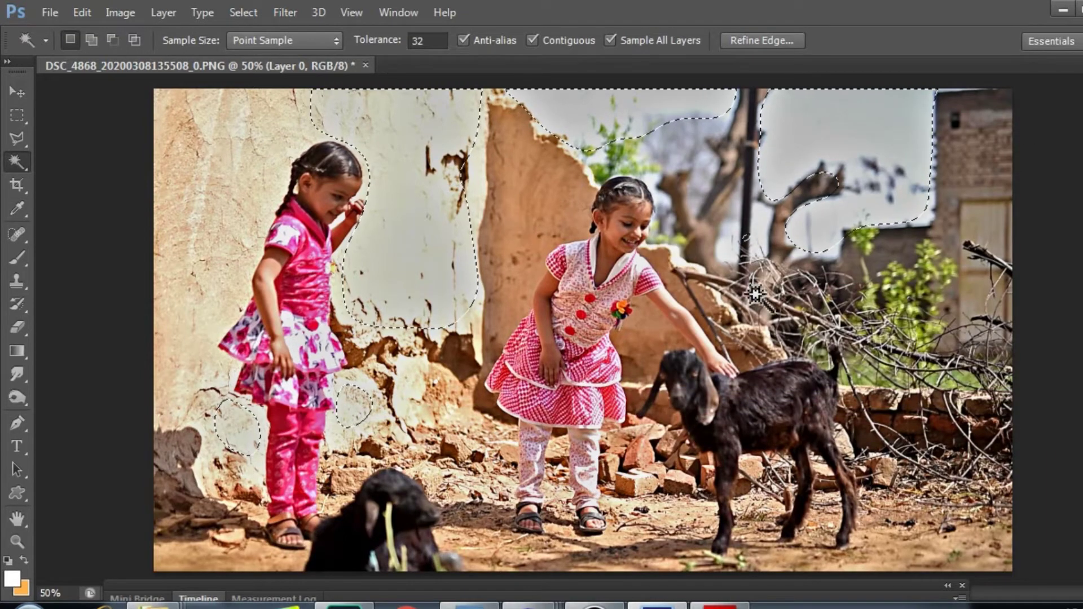
key("ctrl+d")
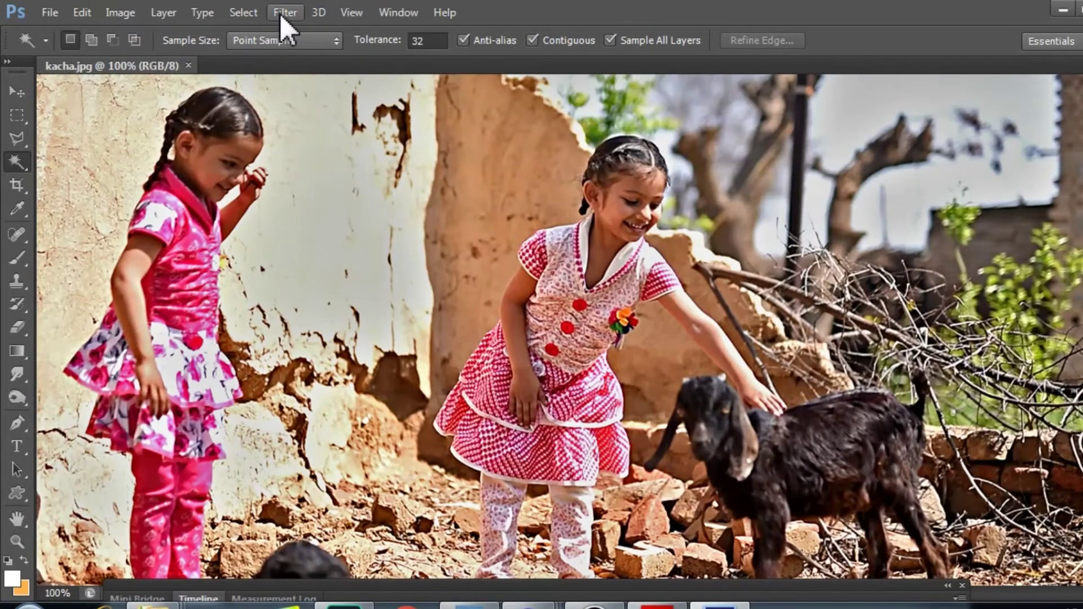
Apply Oil Paint with Cleanliness 2.1, Scale 0.1, and Bristle Detail, Angular Direction and Shine at 0
left_click(282, 11)
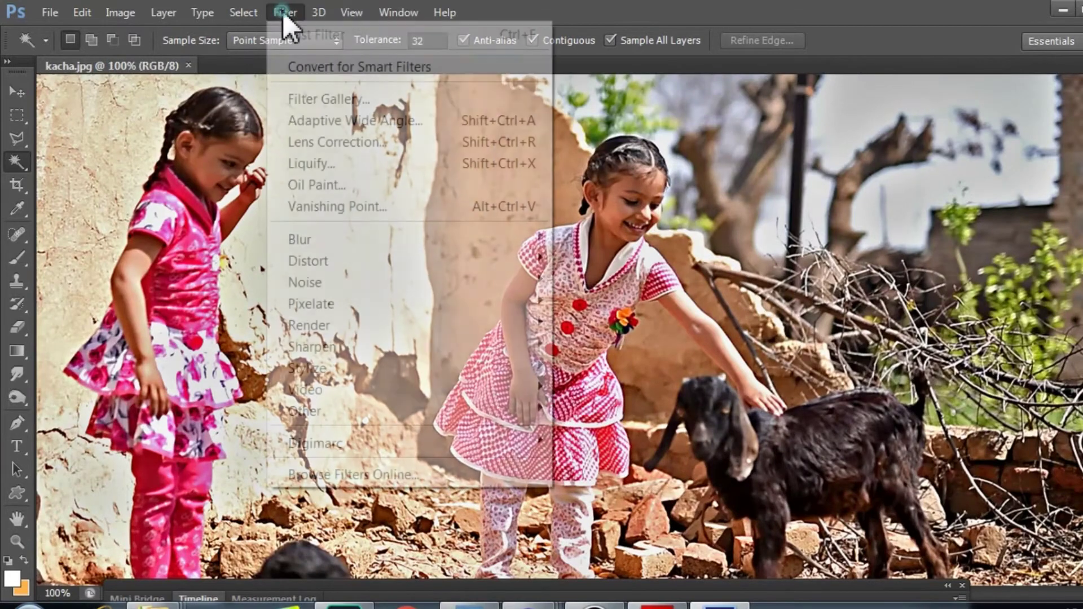
left_click(351, 189)
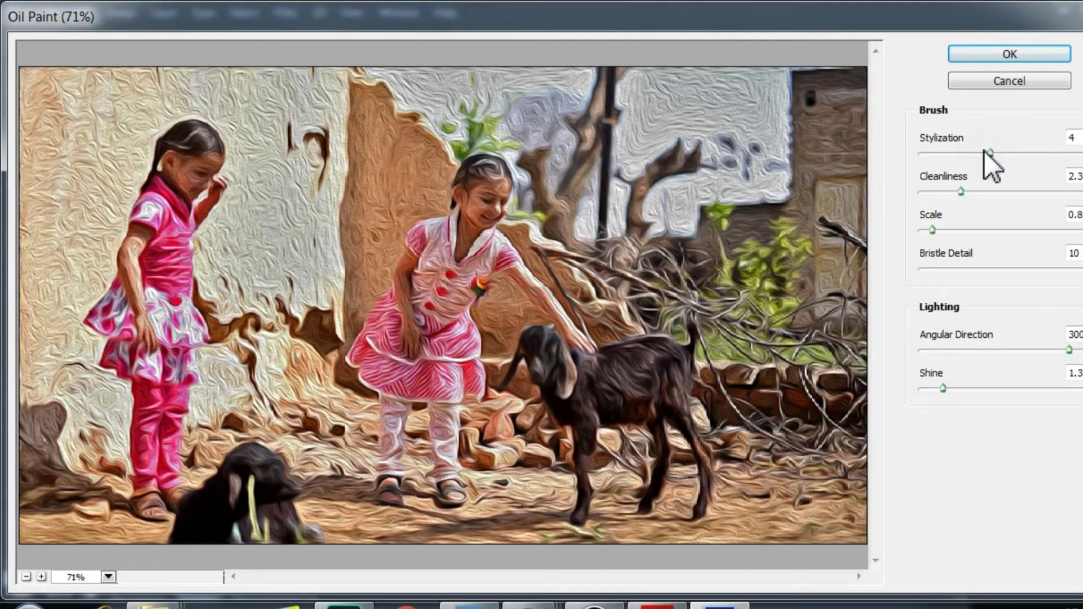
type("5.1")
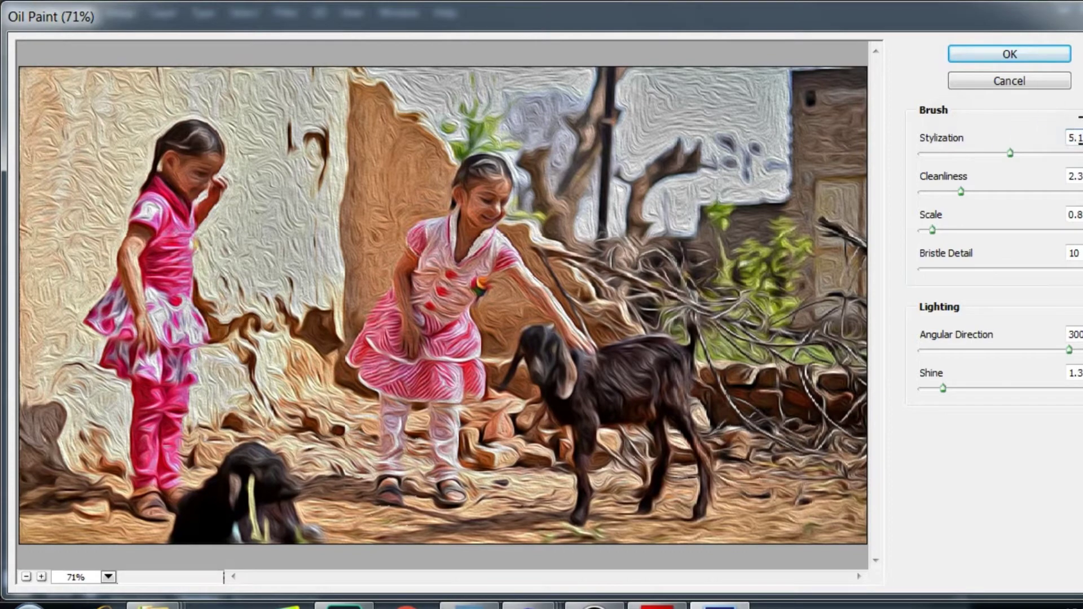
key("Tab")
type("1.3")
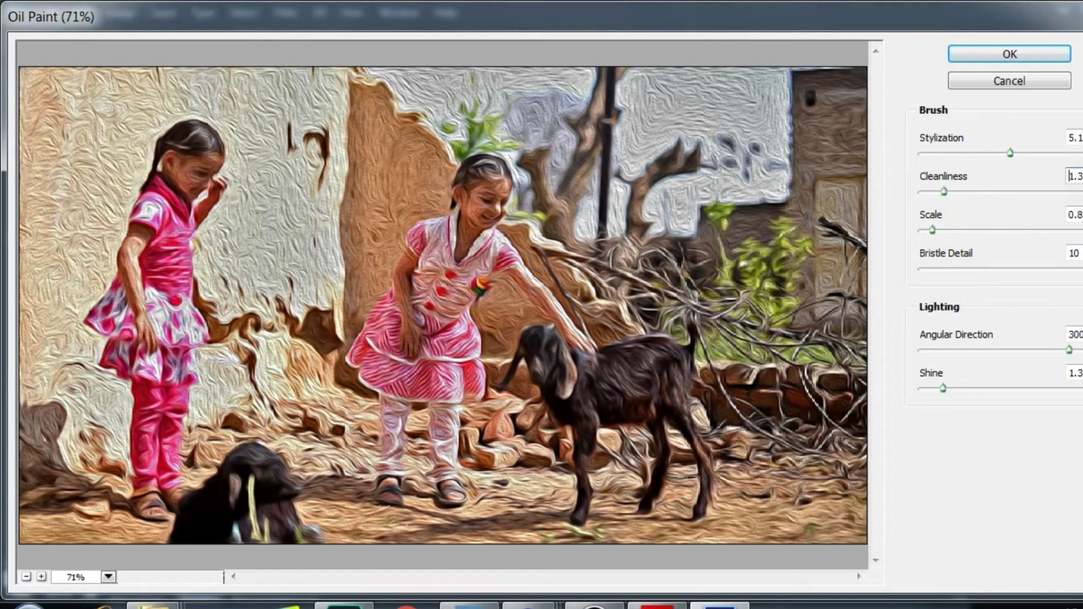
type(".1")
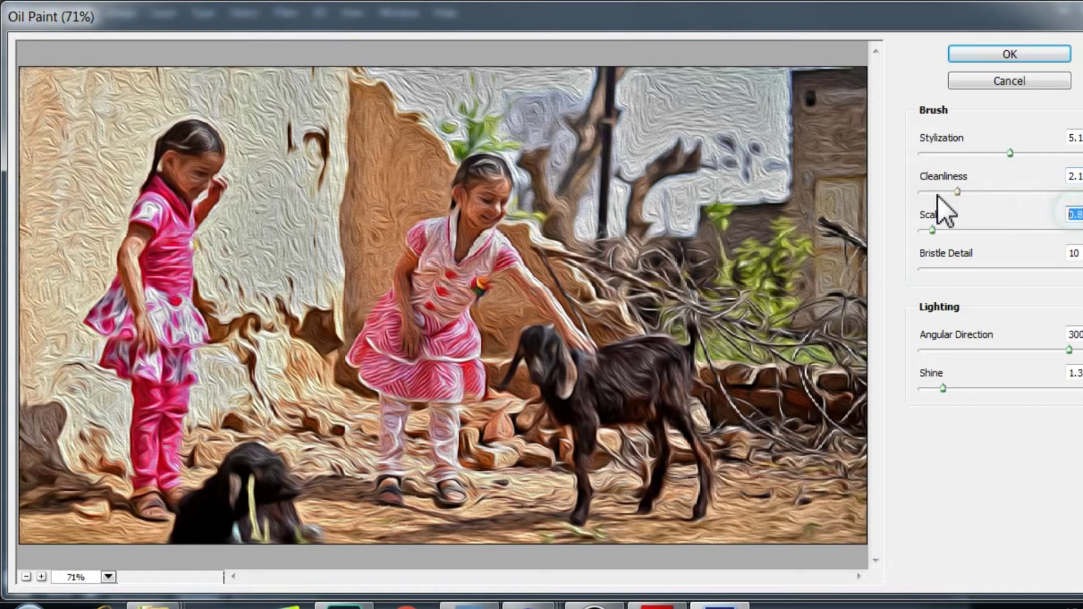
type(".1")
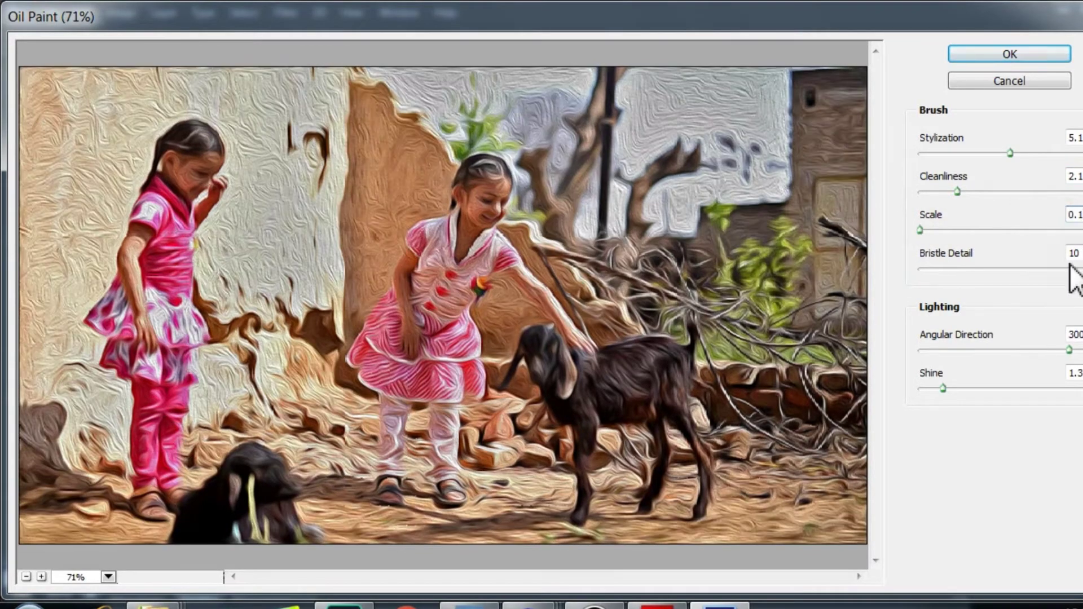
key("Tab")
type("0")
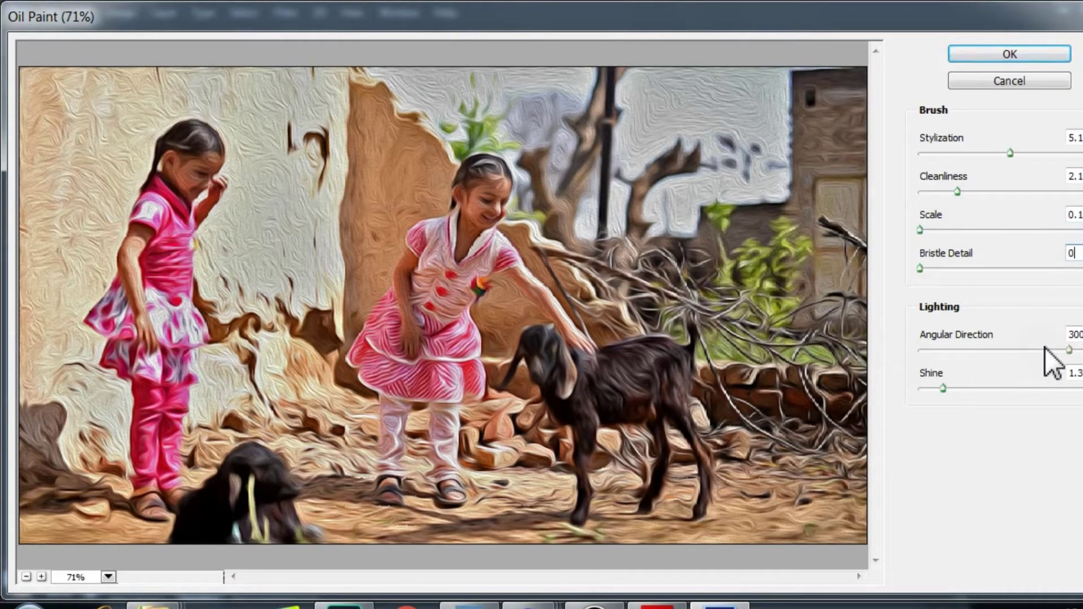
type("0")
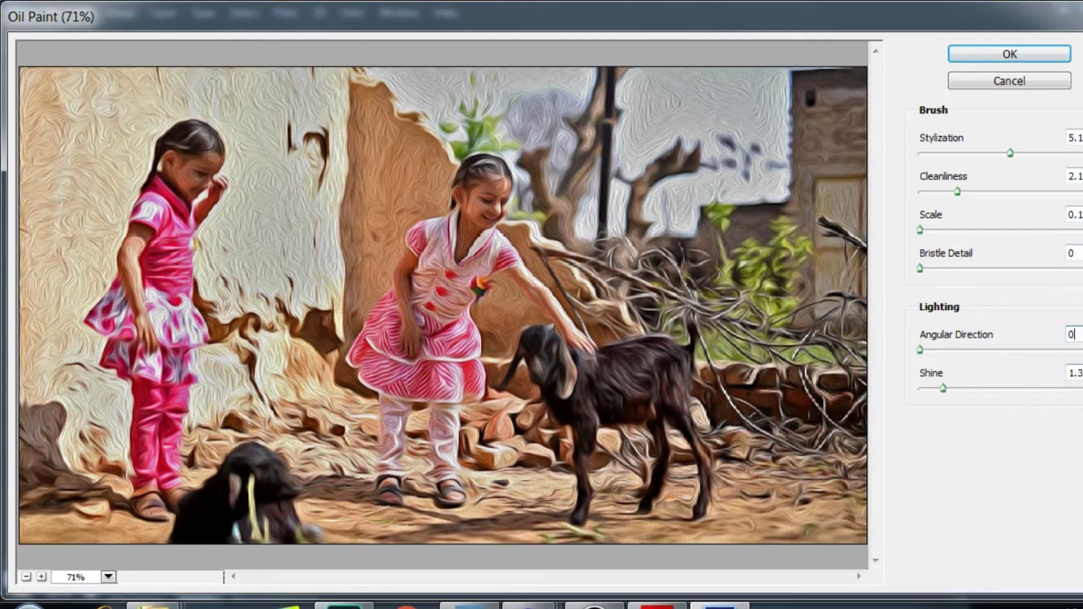
key("Tab")
type("0")
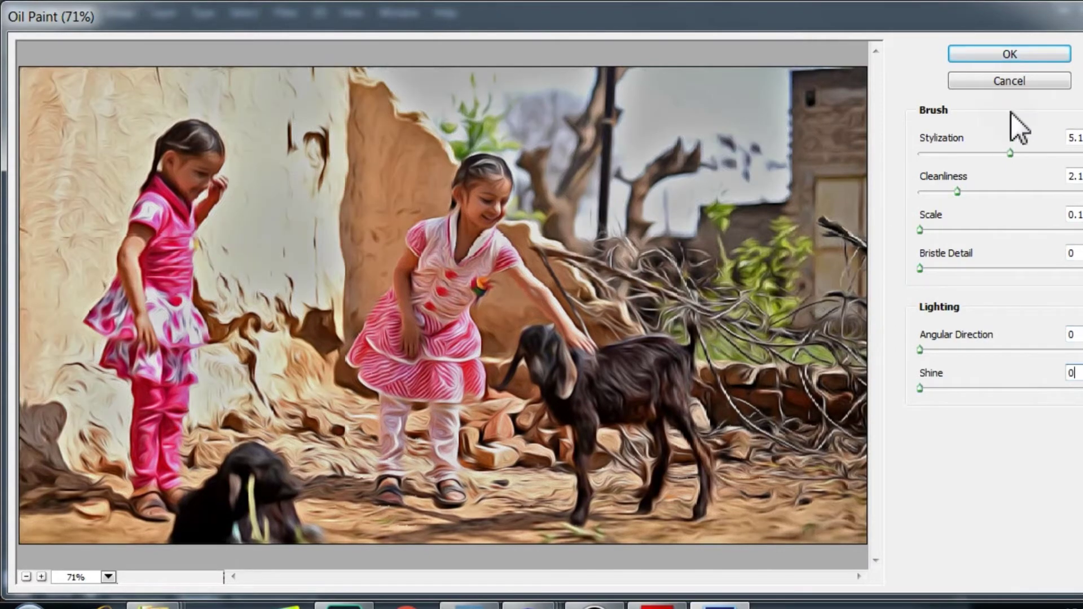
left_click(1013, 53)
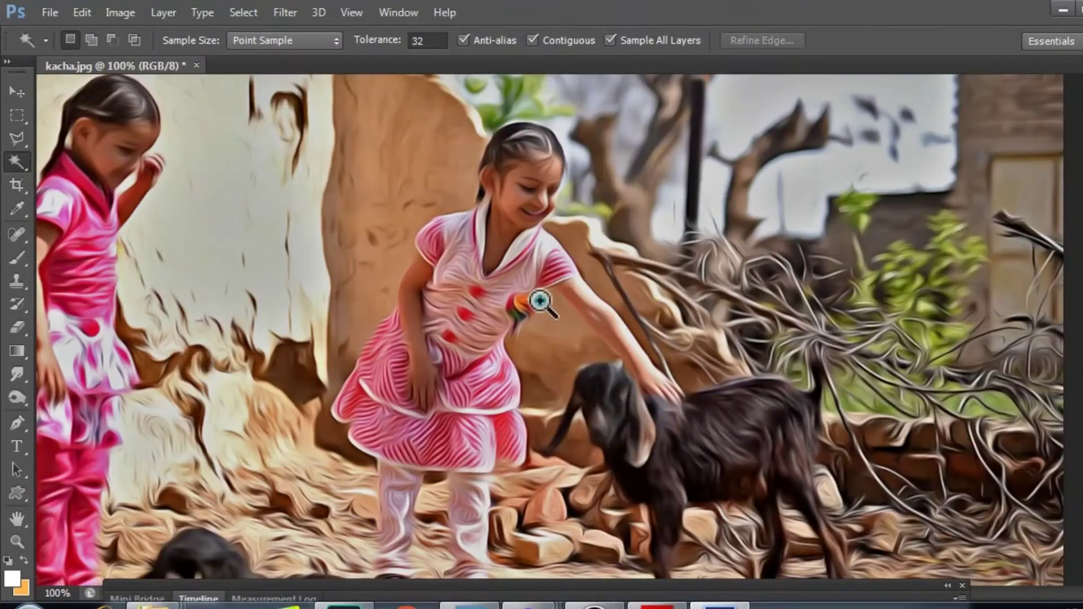
Zoom in to inspect the painted goats photo, then close it and answer the save prompt
key("ctrl+plus")
left_click_drag(522, 220, 522, 300)
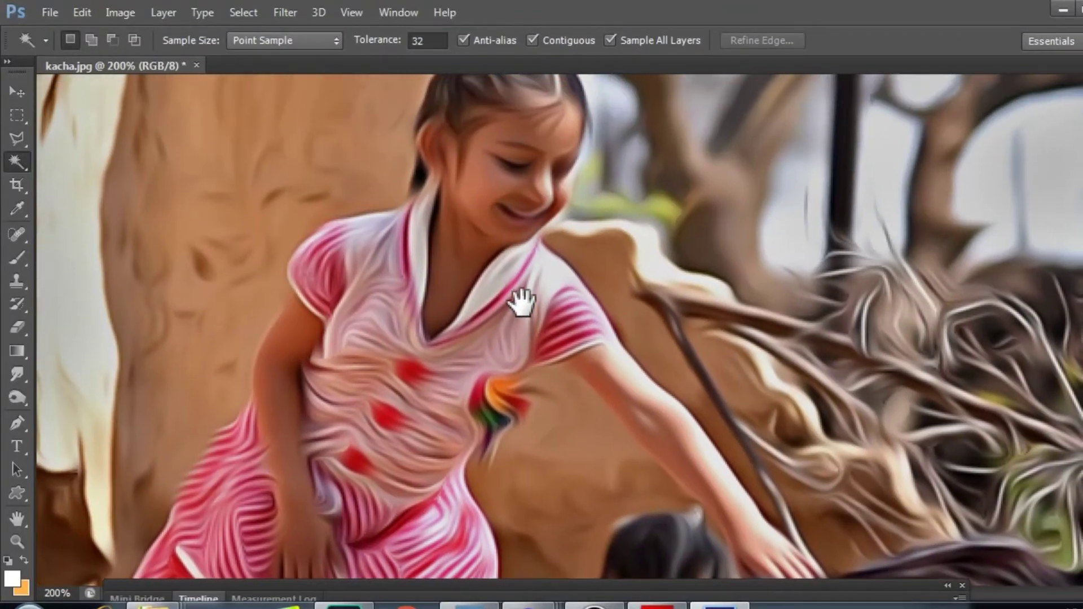
left_click(523, 290, "alt")
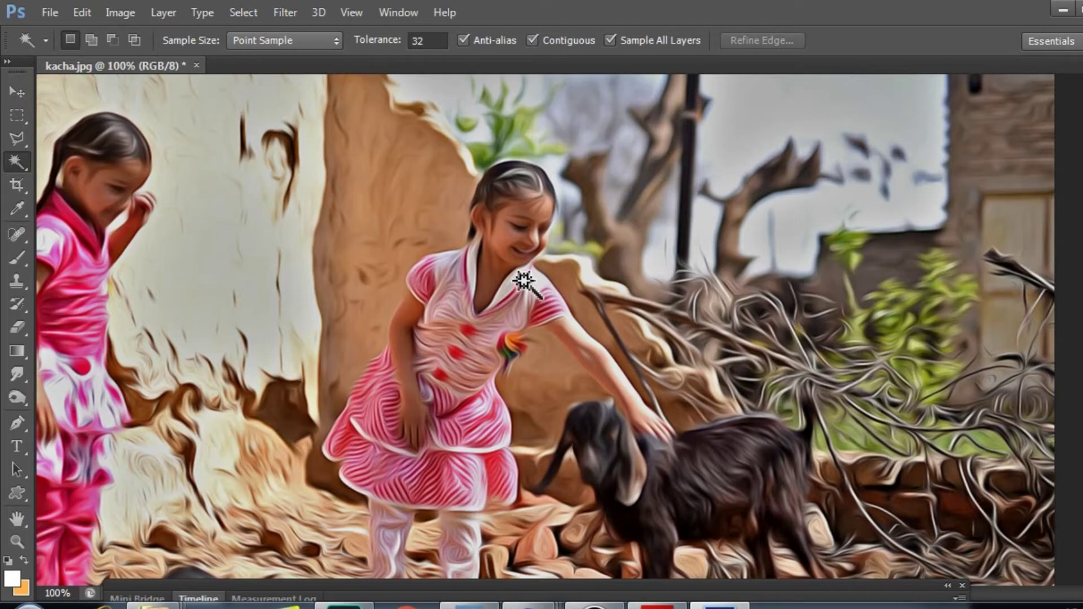
mouse_move(557, 249)
left_mouse_down()
mouse_move(537, 302)
mouse_move(423, 346)
mouse_move(451, 299)
left_mouse_up()
left_click(453, 299, "alt")
key("ctrl+w")
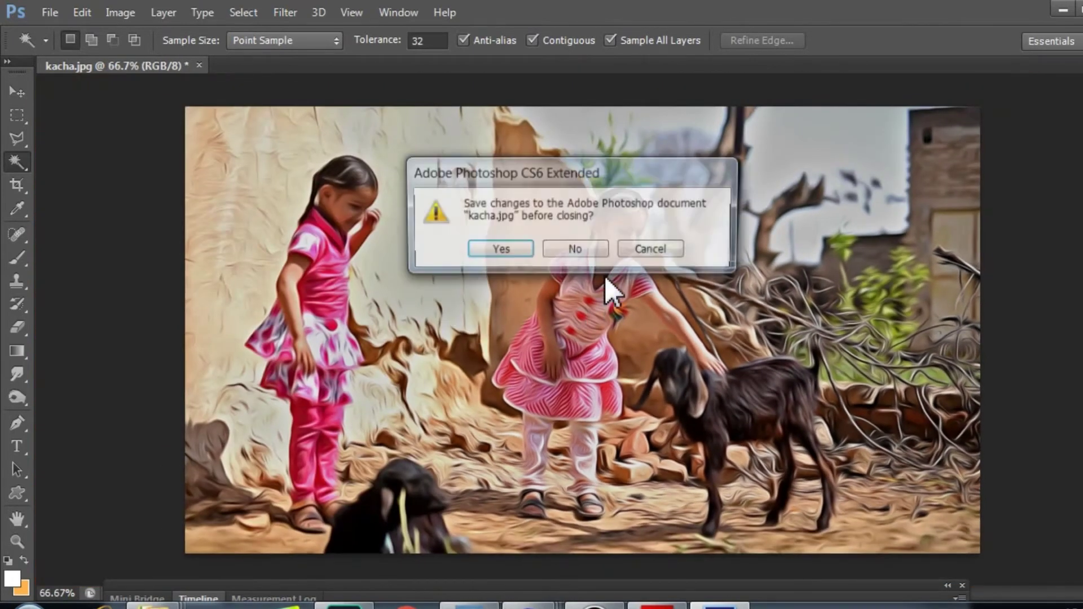
left_click(591, 258)
Open the motorcycle photo sk.jpg
double_click(595, 261)
left_click(597, 305)
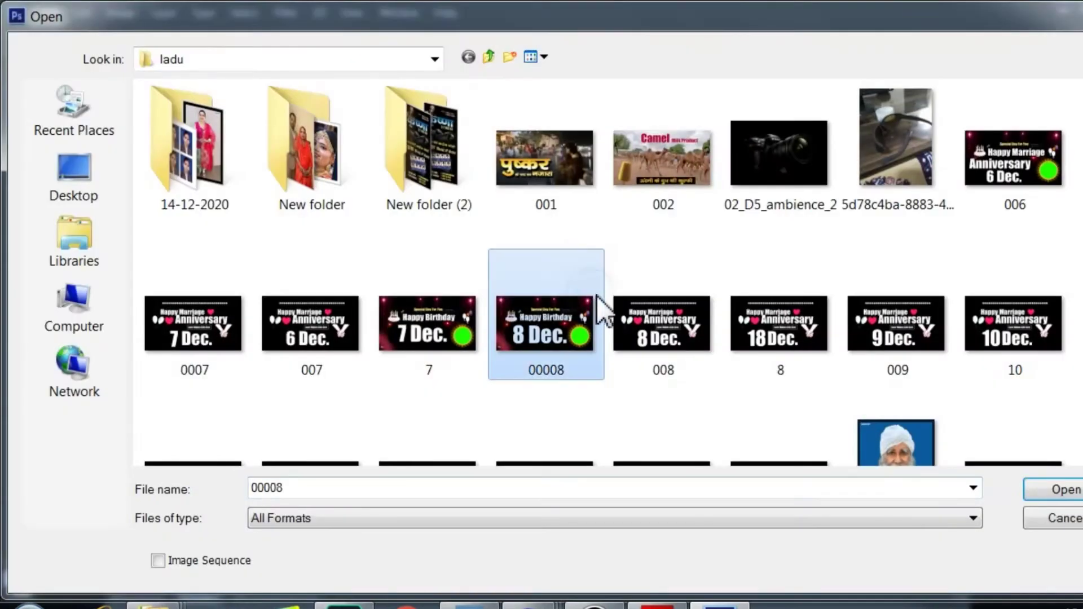
scroll(602, 309, "down", 10)
scroll(480, 310, "down", 5)
double_click(349, 320)
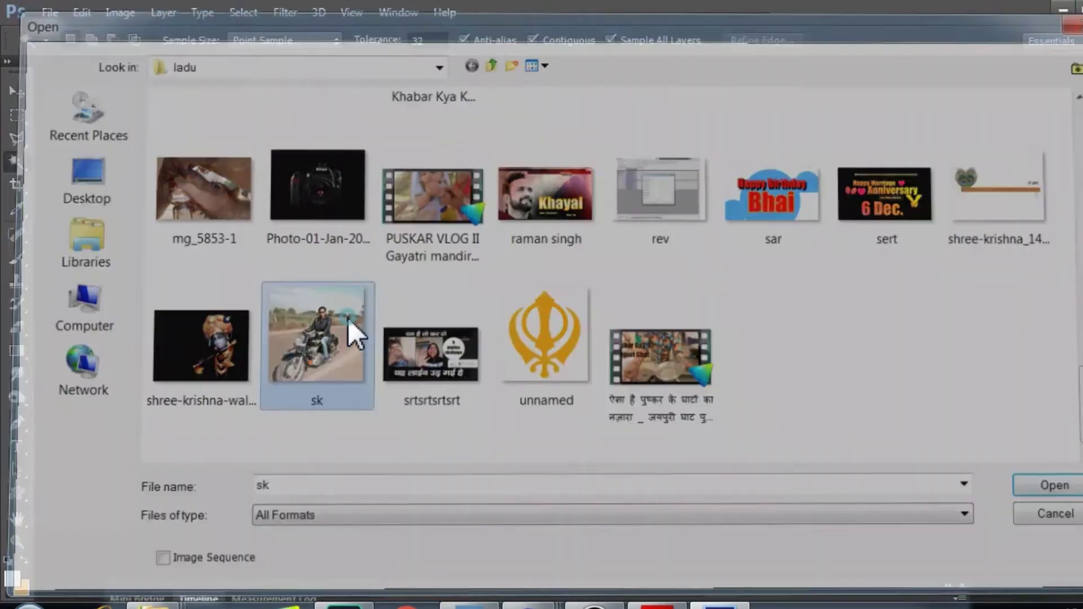
scroll(618, 270, "up", 1)
scroll(617, 270, "up", 1)
scroll(618, 271, "up", 1)
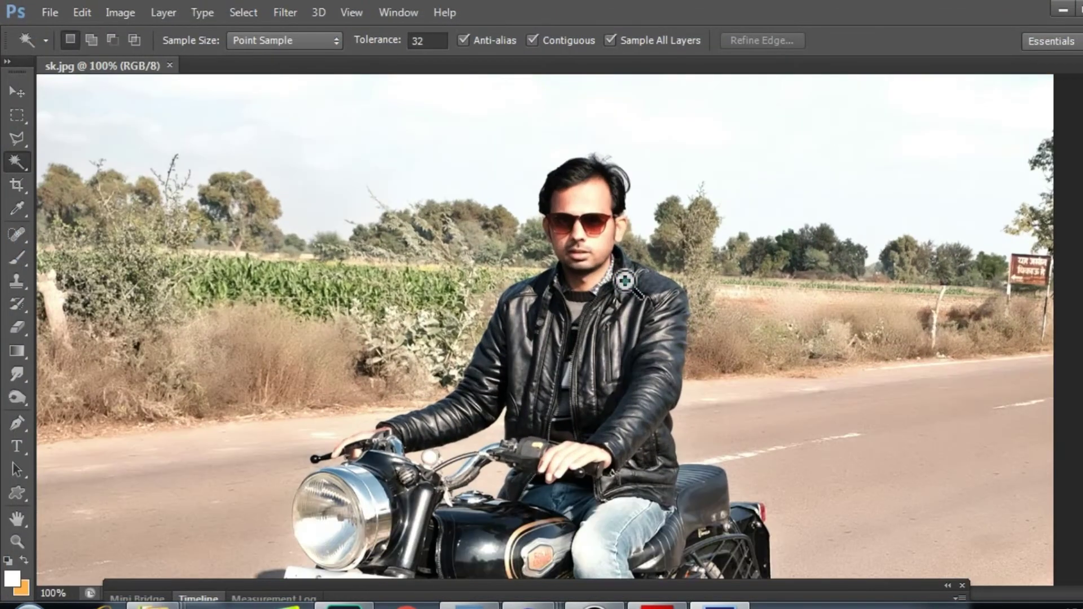
Apply Oil Paint to sk.jpg using the previous settings
scroll(618, 271, "up", 1)
left_click_drag(619, 275, 641, 334)
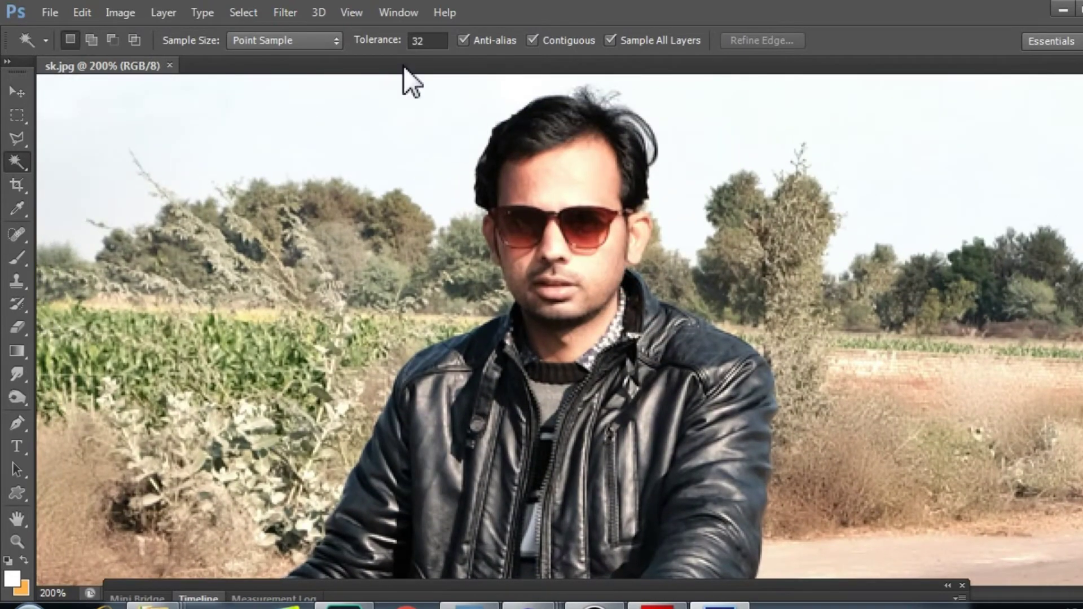
left_click(285, 12)
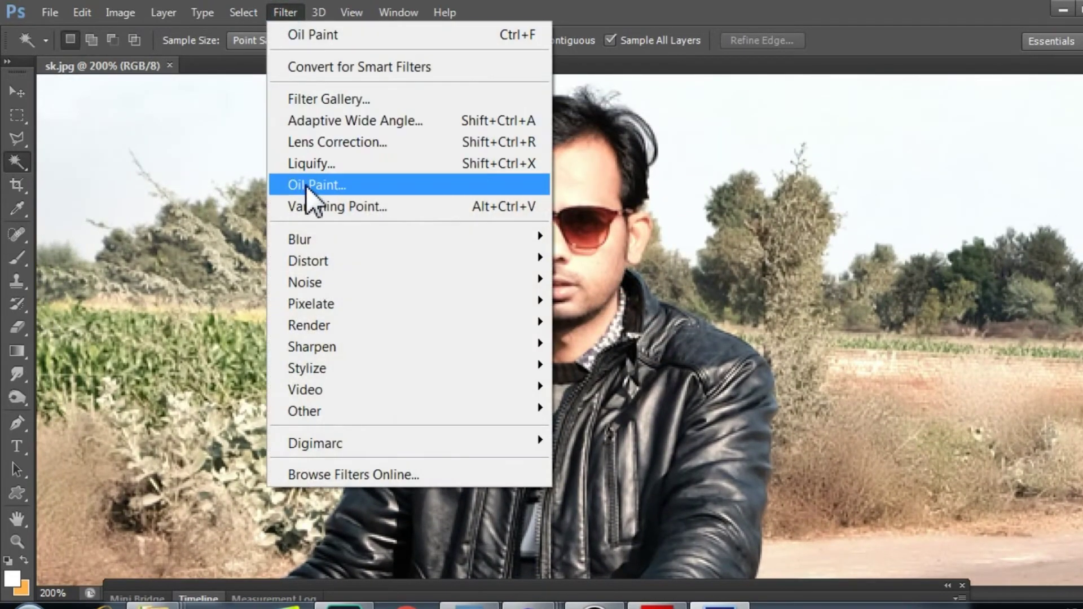
left_click(305, 184)
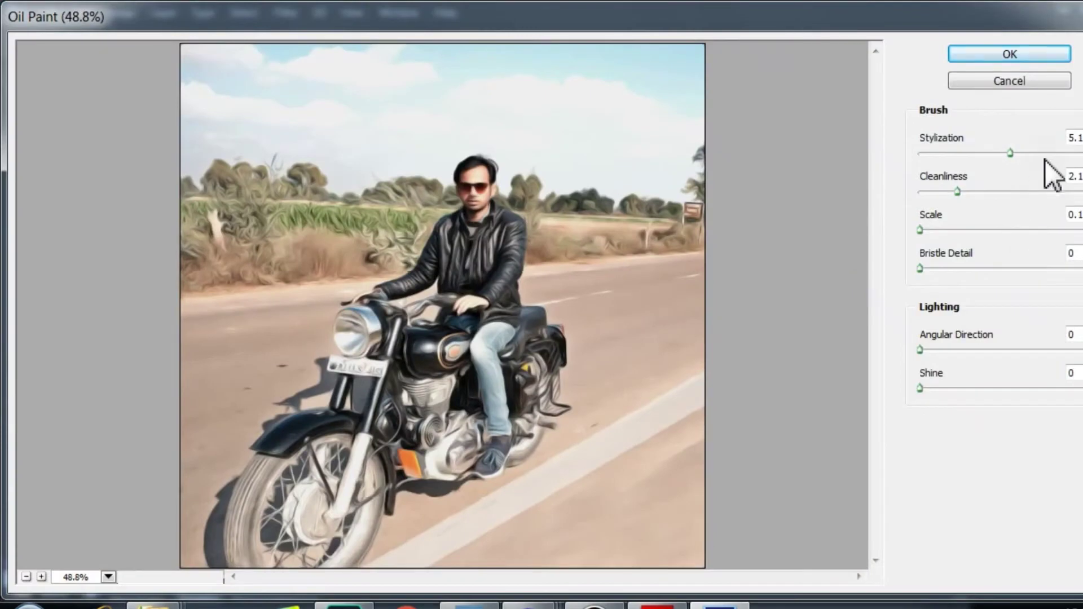
left_click(1006, 54)
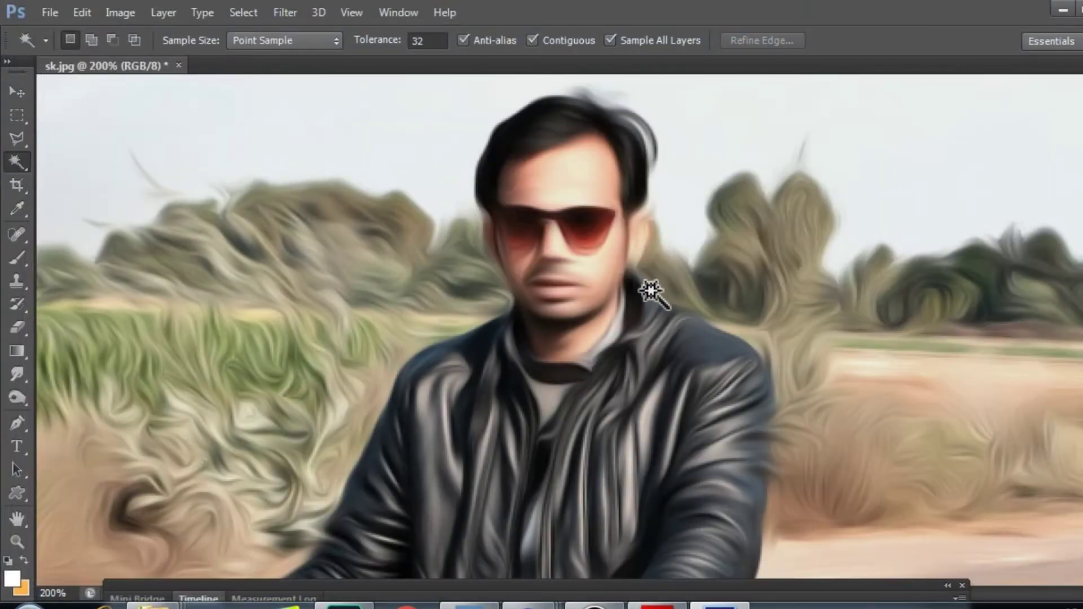
Fade the Oil Paint effect to 50% opacity
key("ctrl+minus")
key("ctrl+minus")
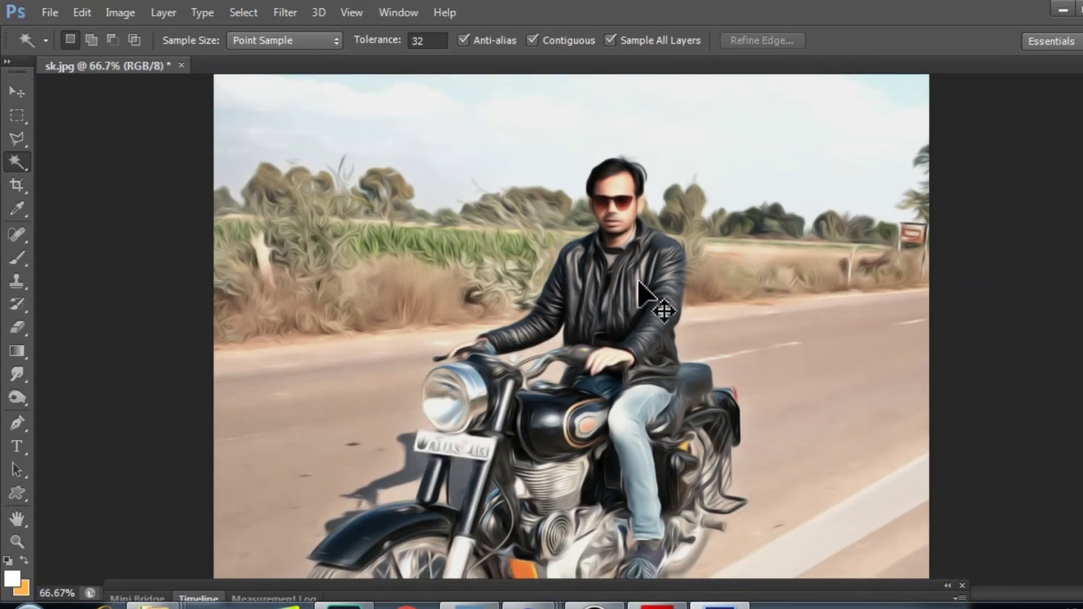
key("ctrl+shift+f")
left_click_drag(603, 262, 901, 218)
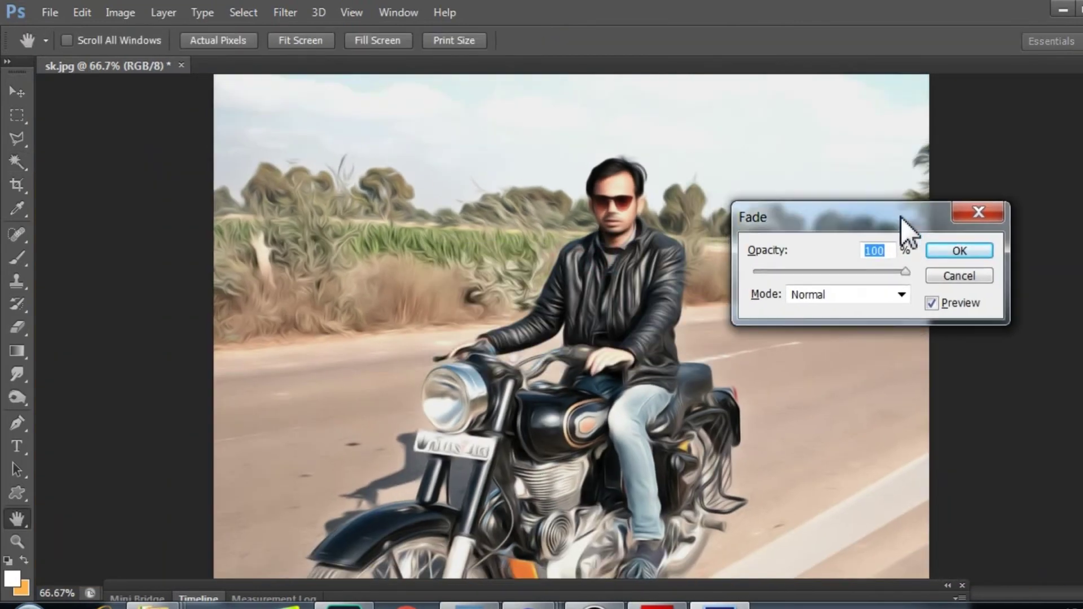
left_click_drag(854, 272, 838, 276)
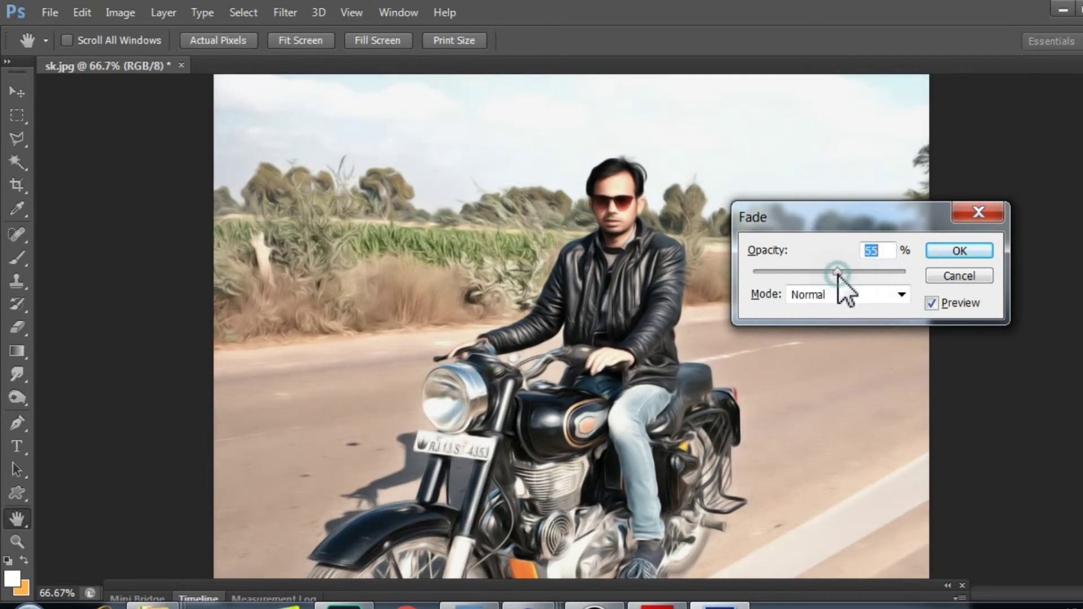
type("50")
left_click(943, 248)
key("w")
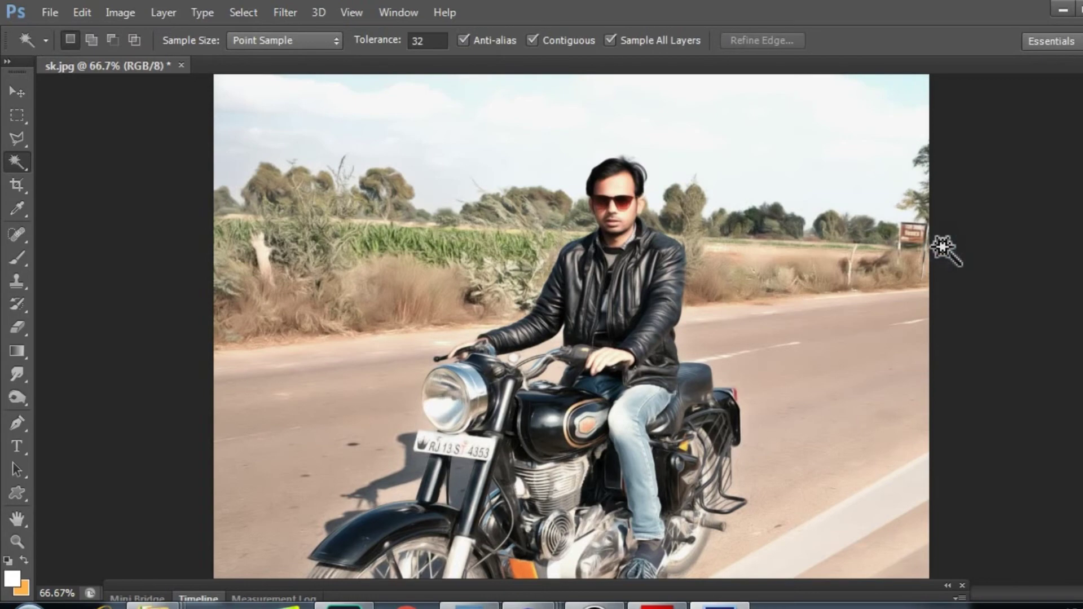
left_click(653, 395)
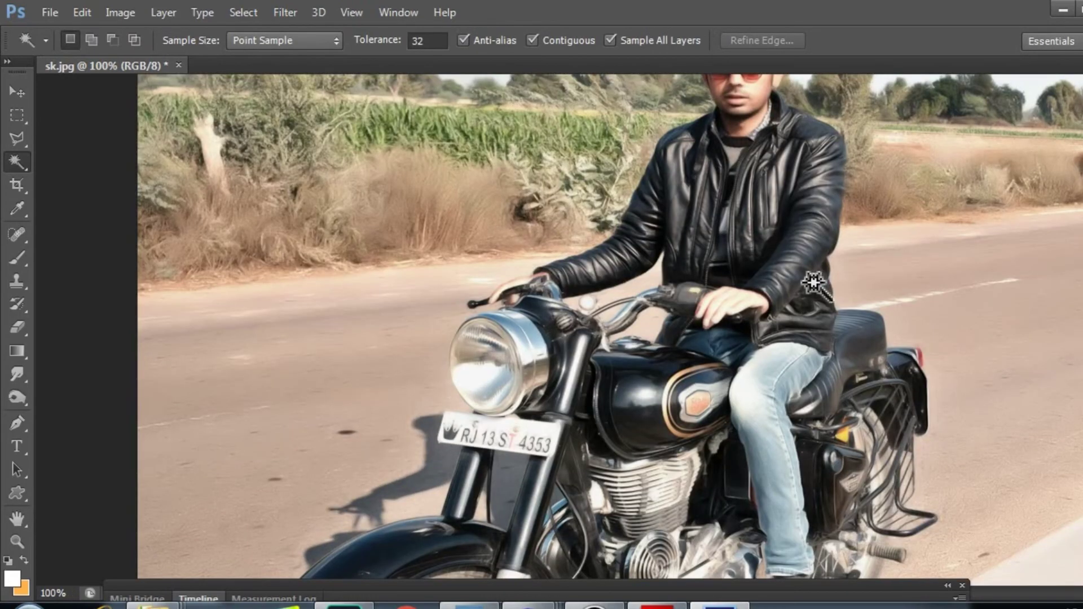
left_click(765, 286)
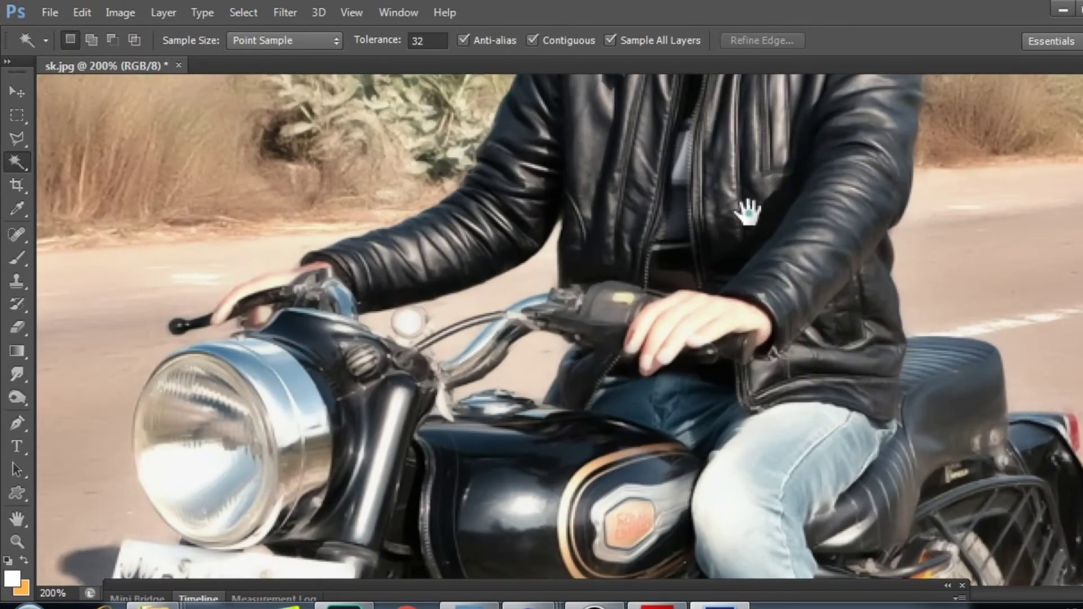
left_click_drag(750, 211, 663, 398)
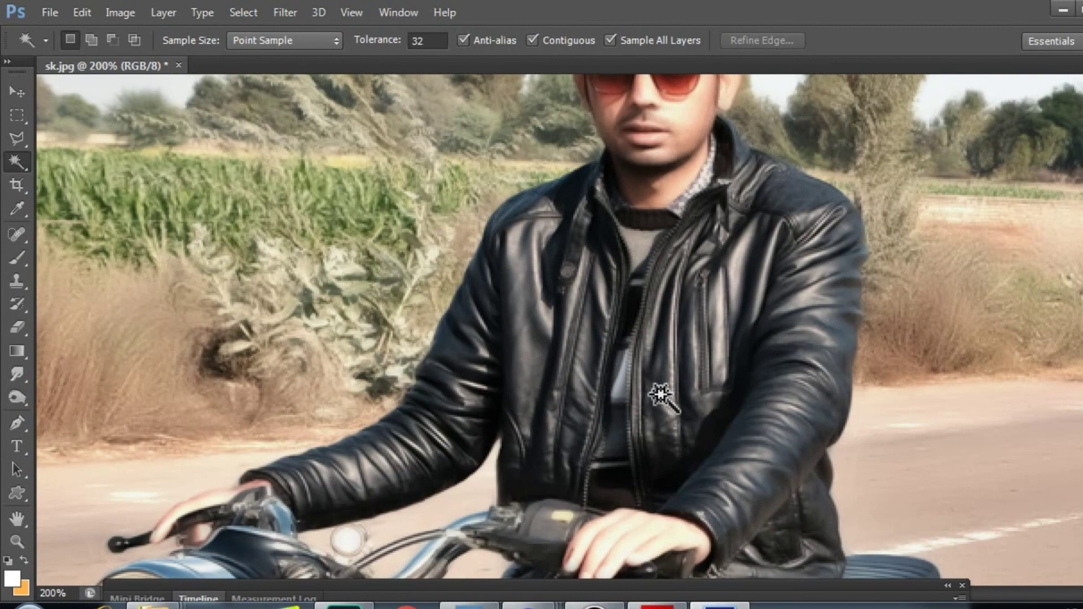
key("ctrl+minus")
key("ctrl+minus")
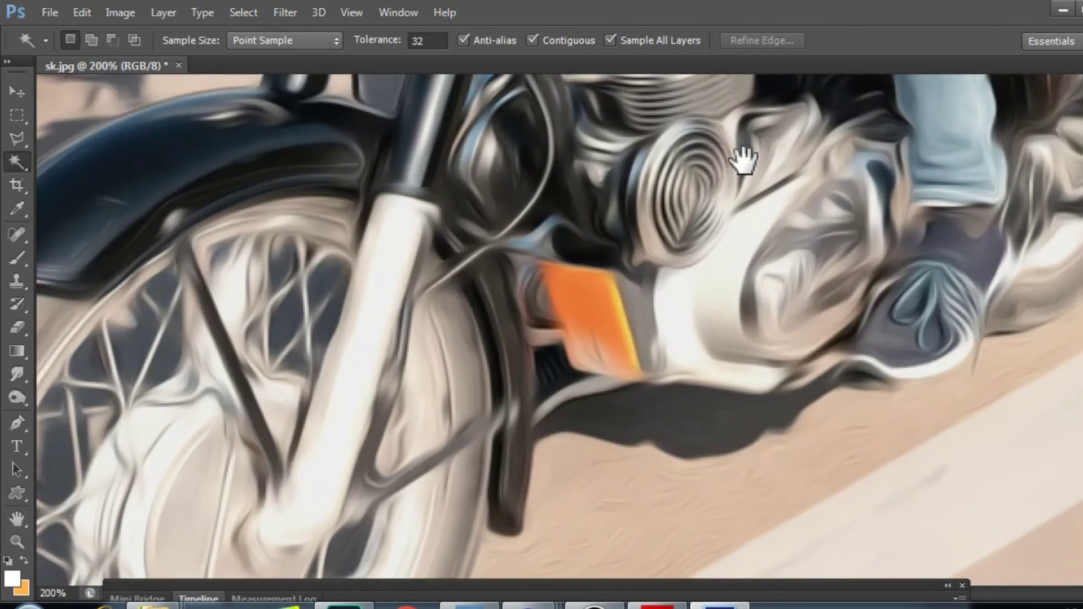
left_click_drag(744, 160, 882, 181)
left_click(739, 280, "alt")
left_click(740, 281, "alt")
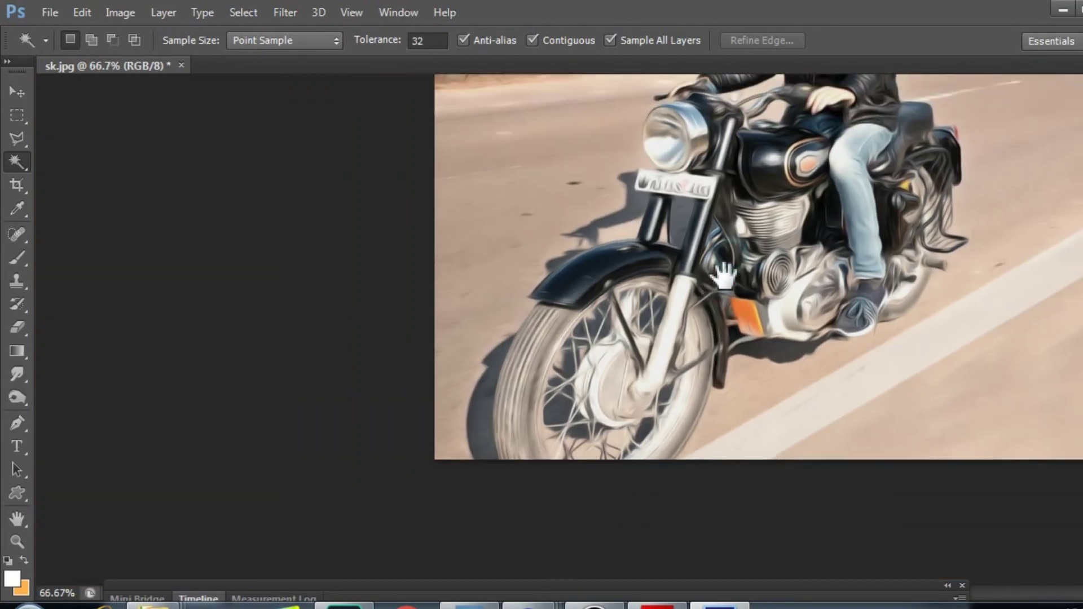
left_click(731, 226, "ctrl")
left_click(733, 187, "ctrl")
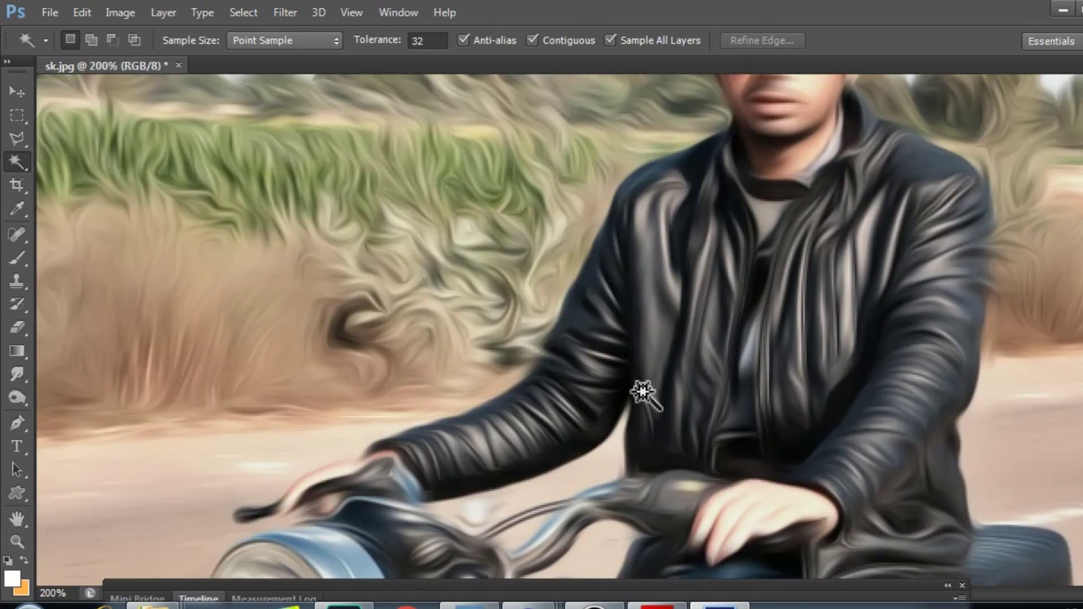